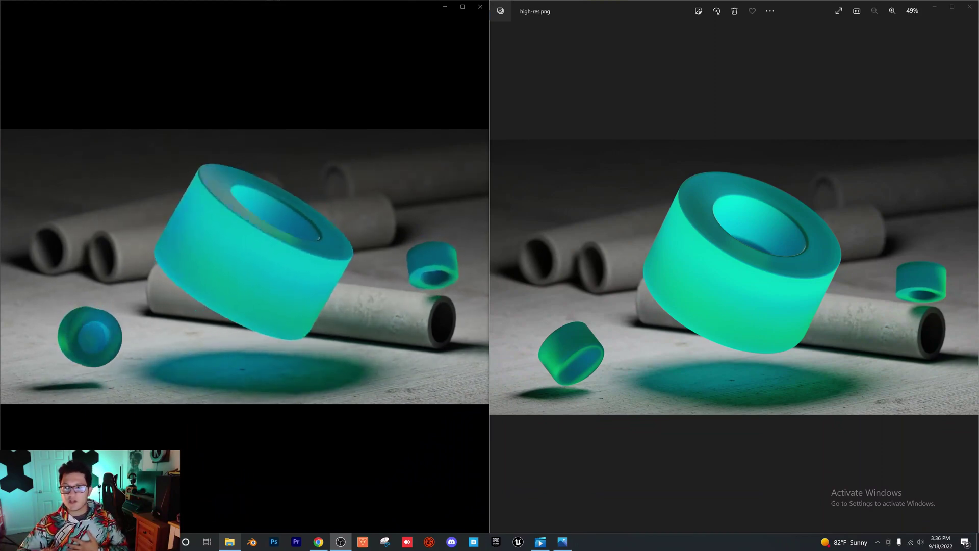
# Detach the high-res.png reference image from its half-screen position and view it maximized and zoomed in
pyautogui.moveTo(627, 10); pyautogui.dragTo(542, 188)
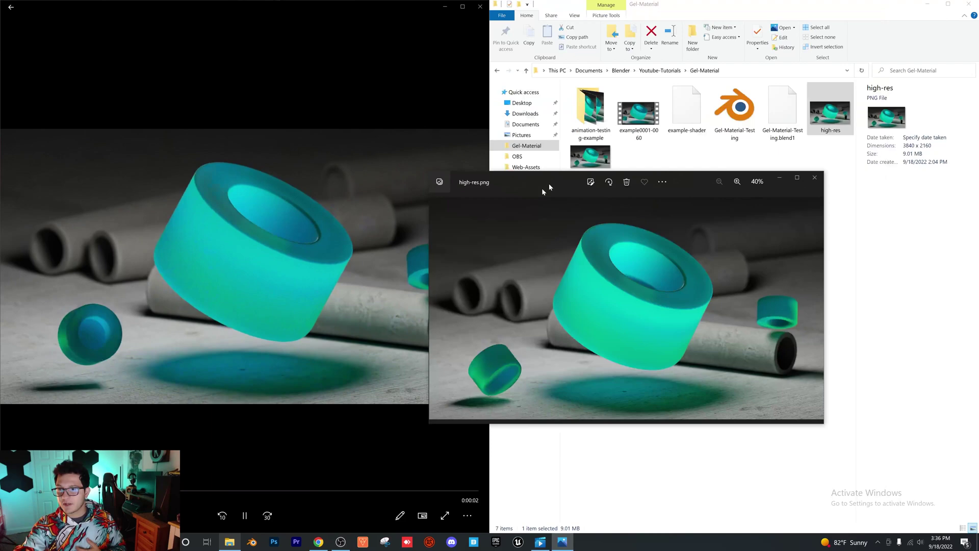
pyautogui.doubleClick(542, 188)
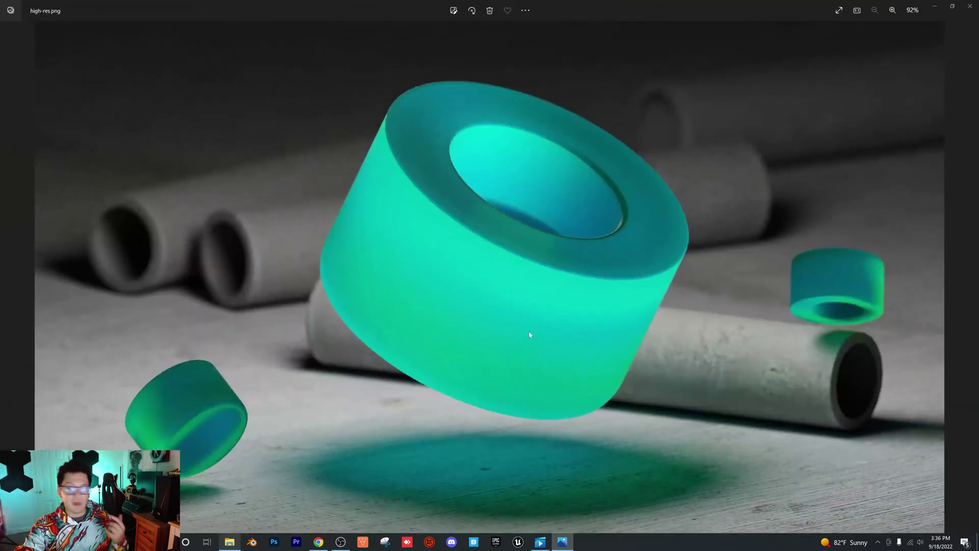
pyautogui.scroll(1, 497, 339)
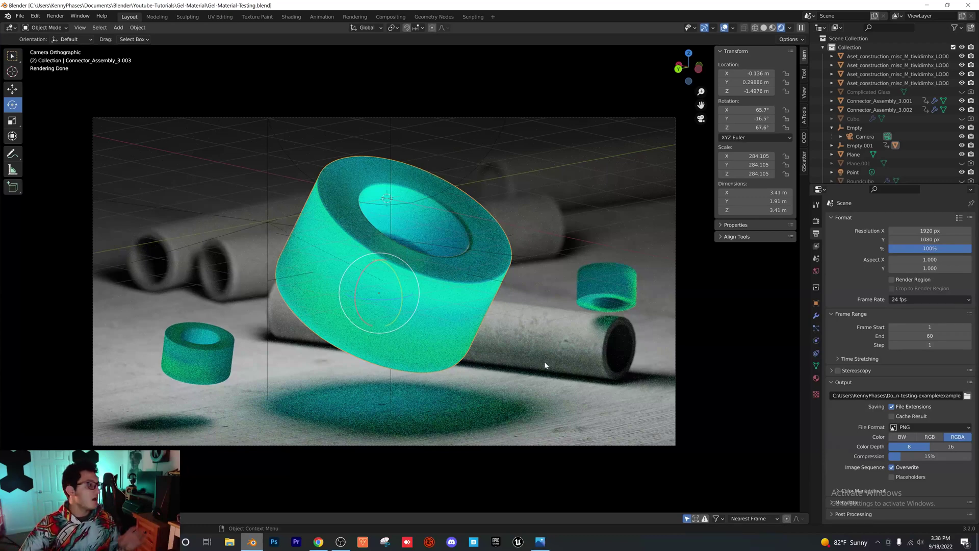
# Duplicate the large gel connector, place the copy beside the original, and unlink the gel shader material from the copy
pyautogui.click(816, 271)
pyautogui.moveTo(273, 217); pyautogui.dragTo(418, 246, button='middle')
pyautogui.moveTo(487, 246); pyautogui.dragTo(388, 271, button='middle')
pyautogui.scroll(2, 389, 271)
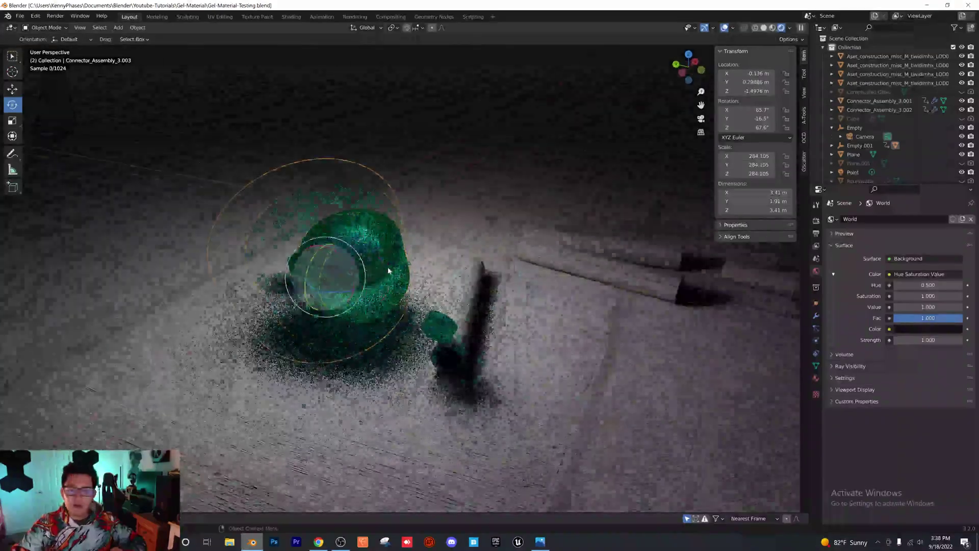
pyautogui.scroll(1, 388, 271)
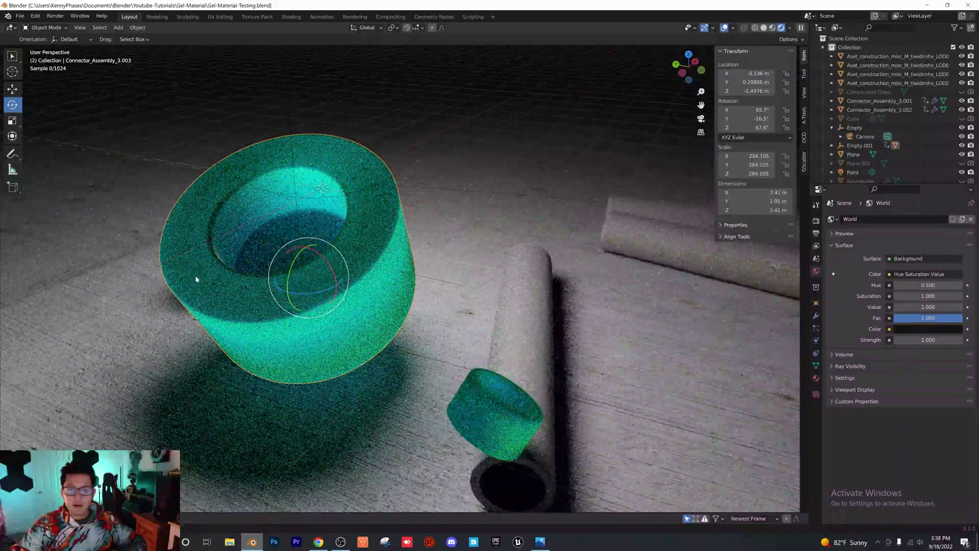
pyautogui.moveTo(196, 279); pyautogui.dragTo(298, 285, button='middle')
pyautogui.scroll(-1, 383, 286)
pyautogui.hotkey('shift', 'd')
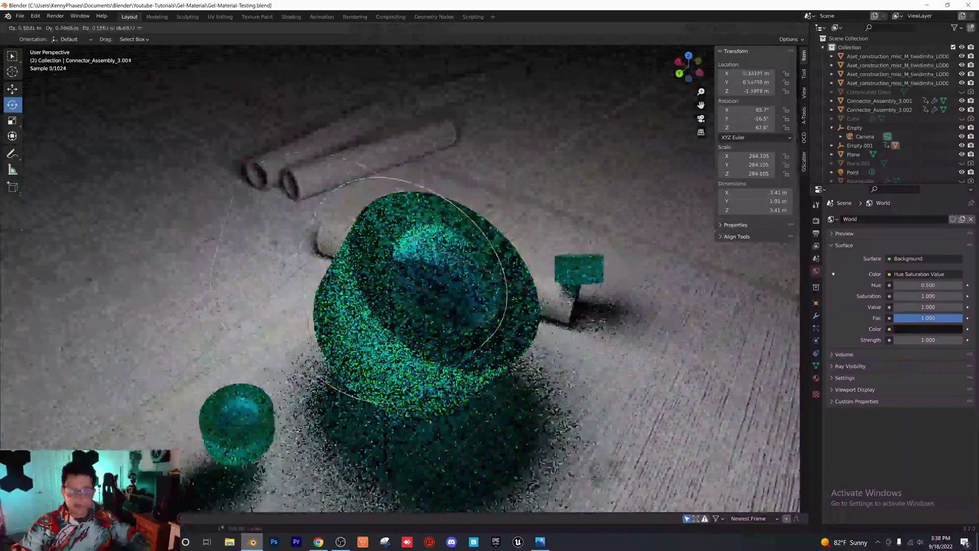
pyautogui.click(267, 223)
pyautogui.click(816, 378)
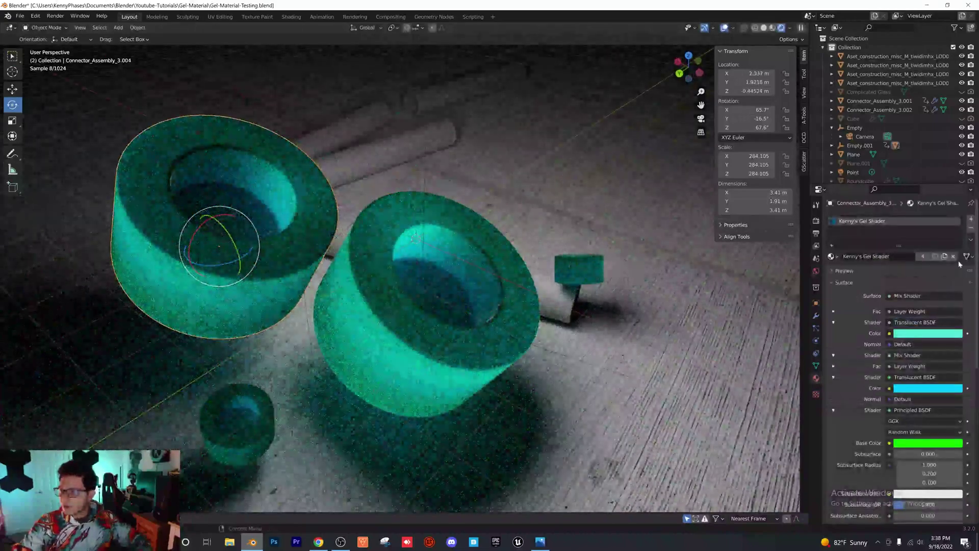
pyautogui.click(954, 256)
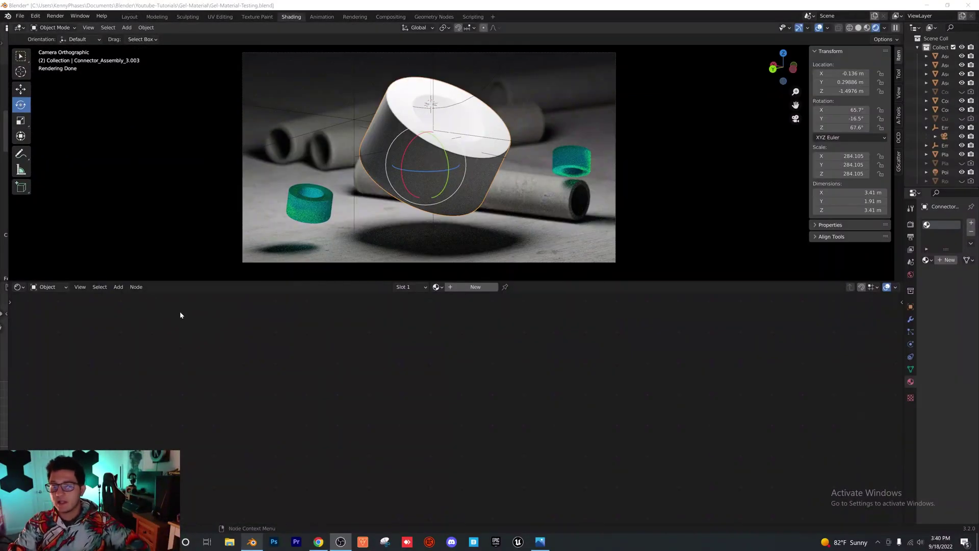
# Create a new material on the large connector and add a Layer Weight node to its node tree
pyautogui.click(462, 287)
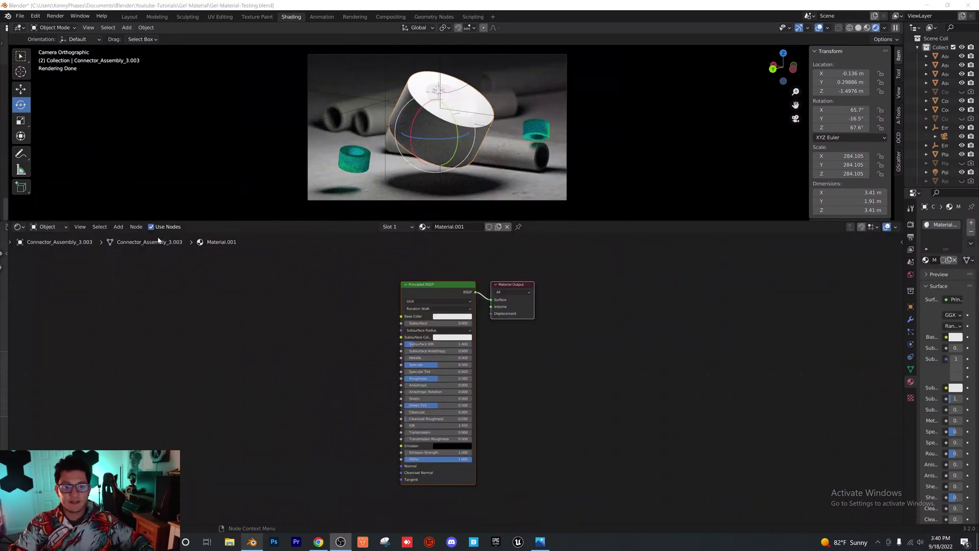
pyautogui.click(119, 227)
pyautogui.write('laye')
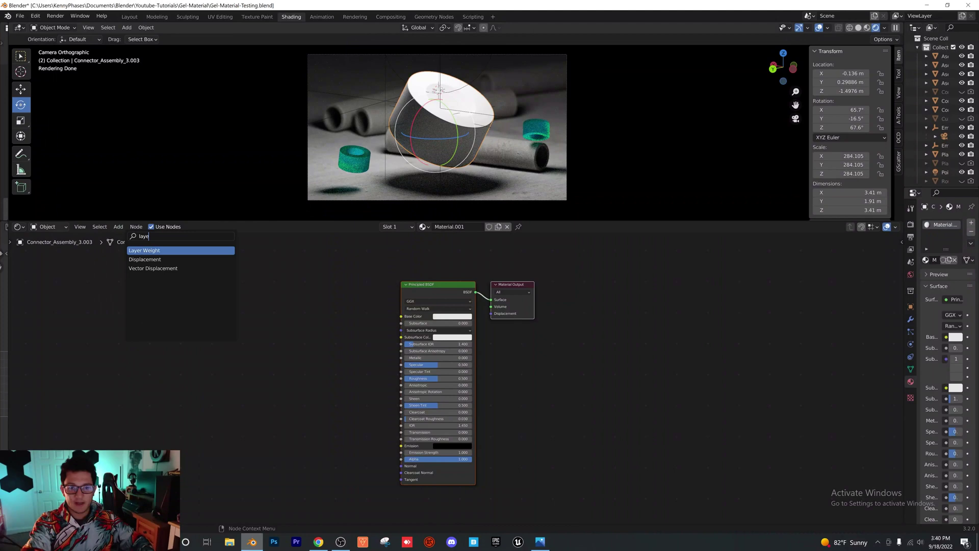
pyautogui.press('Return')
pyautogui.click(244, 287)
# Add a Translucent BSDF node directly below the Layer Weight node
pyautogui.click(118, 227)
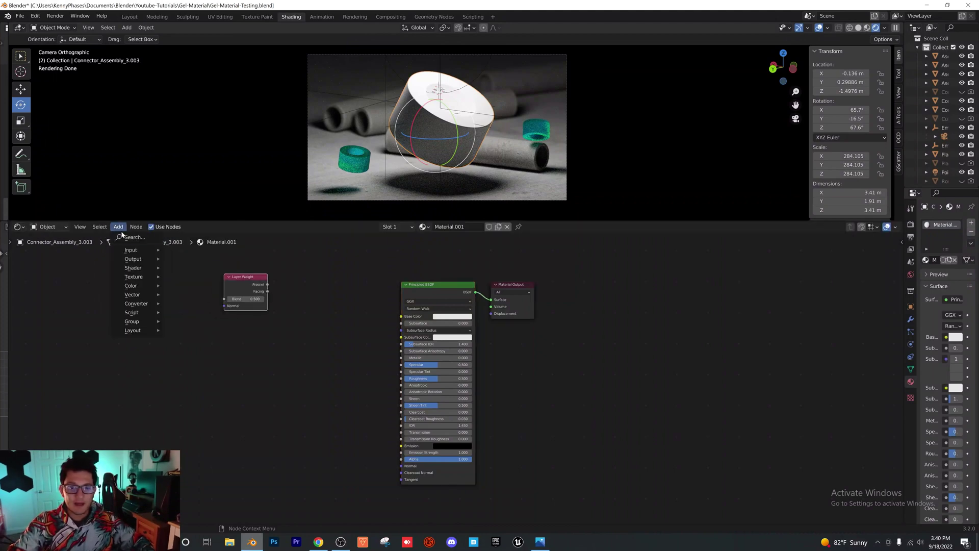
pyautogui.write('tran')
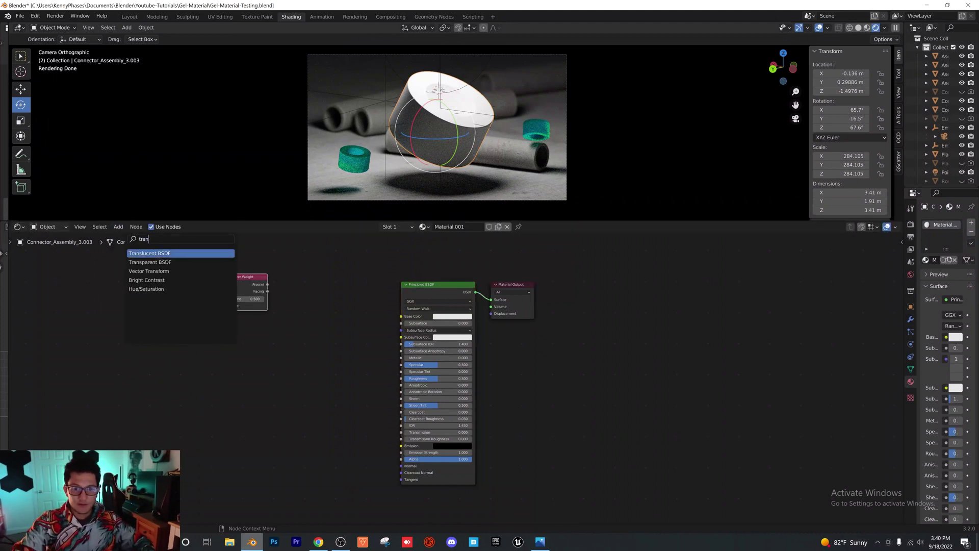
pyautogui.press('Return')
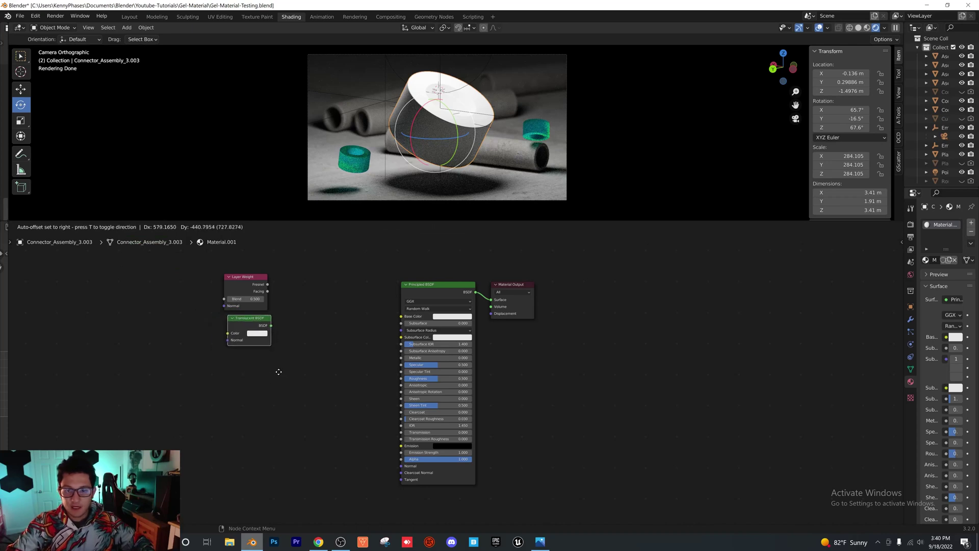
pyautogui.click(234, 339)
# Move the Layer Weight and Translucent BSDF nodes together so they sit beside and slightly above the Principled BSDF
pyautogui.scroll(1, 280, 302)
pyautogui.moveTo(306, 356); pyautogui.dragTo(208, 278)
pyautogui.press('g')
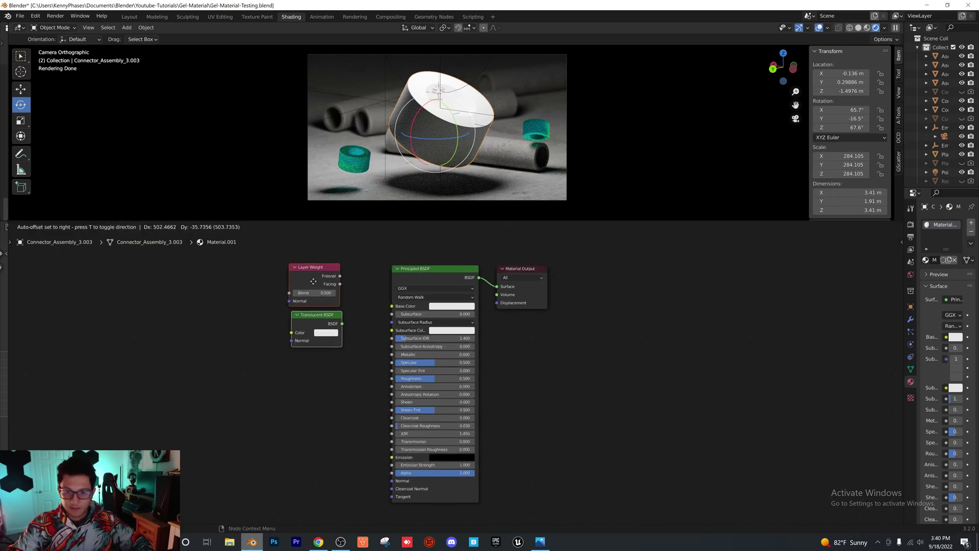
pyautogui.click(310, 279)
pyautogui.moveTo(362, 298); pyautogui.dragTo(342, 373, button='middle')
pyautogui.moveTo(332, 427); pyautogui.dragTo(303, 357)
pyautogui.press('g')
pyautogui.click(328, 320)
# Duplicate the Layer Weight and Translucent BSDF pair and place the copies above the Principled BSDF
pyautogui.moveTo(214, 399); pyautogui.dragTo(345, 289)
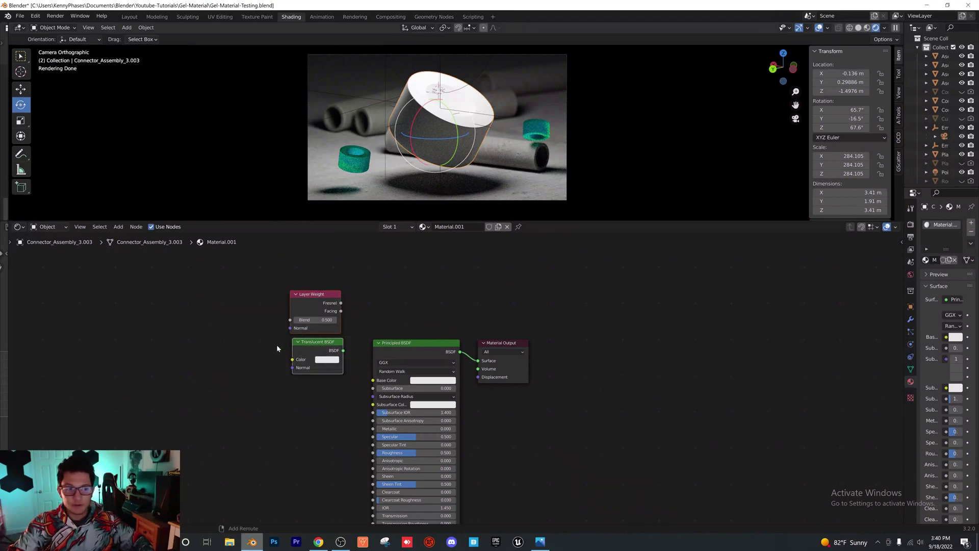
pyautogui.hotkey('shift', 'd')
pyautogui.scroll(-1, 449, 316)
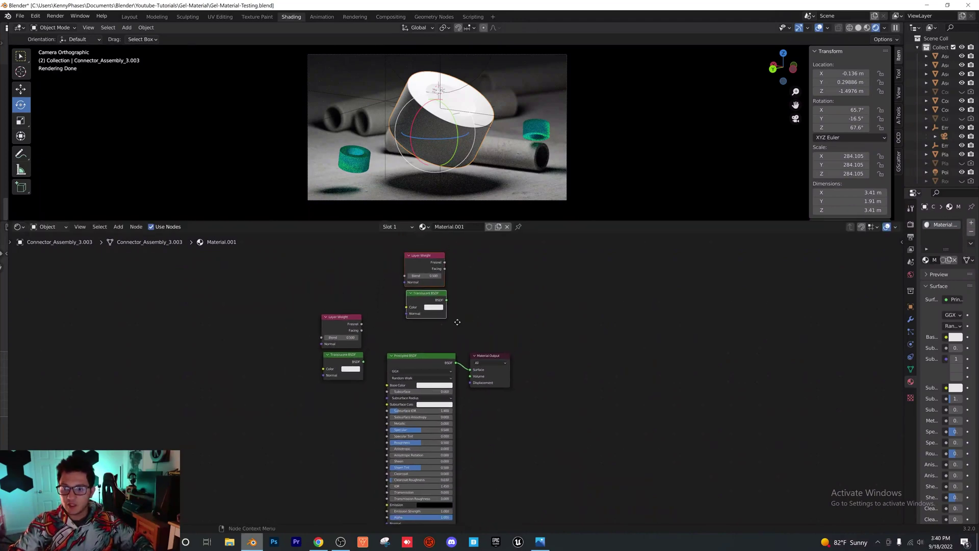
pyautogui.press('g')
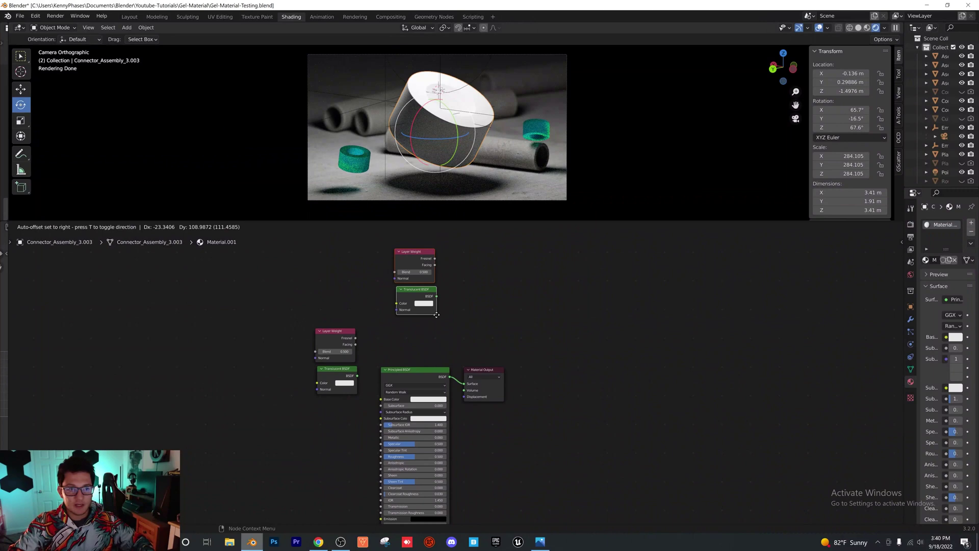
pyautogui.click(437, 322)
# Add a Mix Shader node above the Principled BSDF and place a duplicate of it above the Material Output
pyautogui.click(118, 226)
pyautogui.click(134, 236)
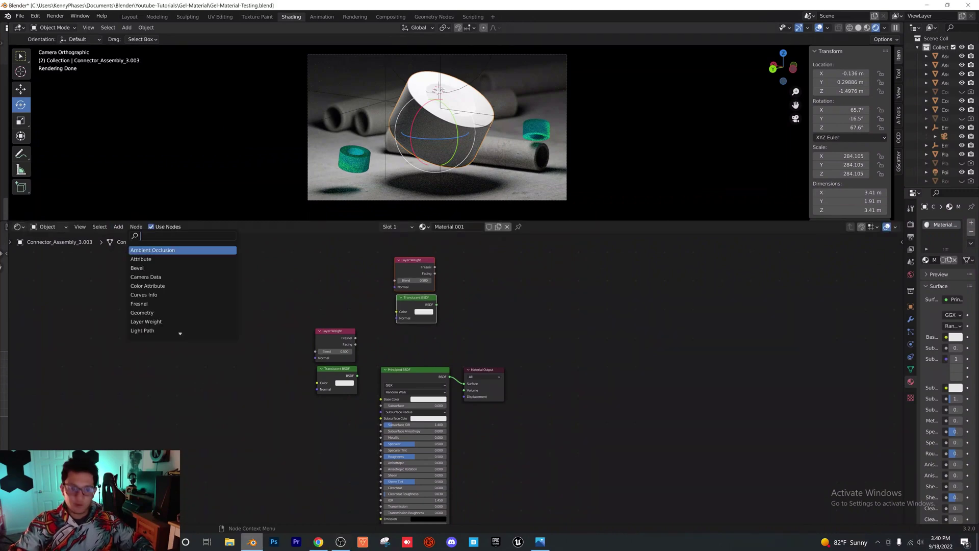
pyautogui.write('mix')
pyautogui.click(144, 259)
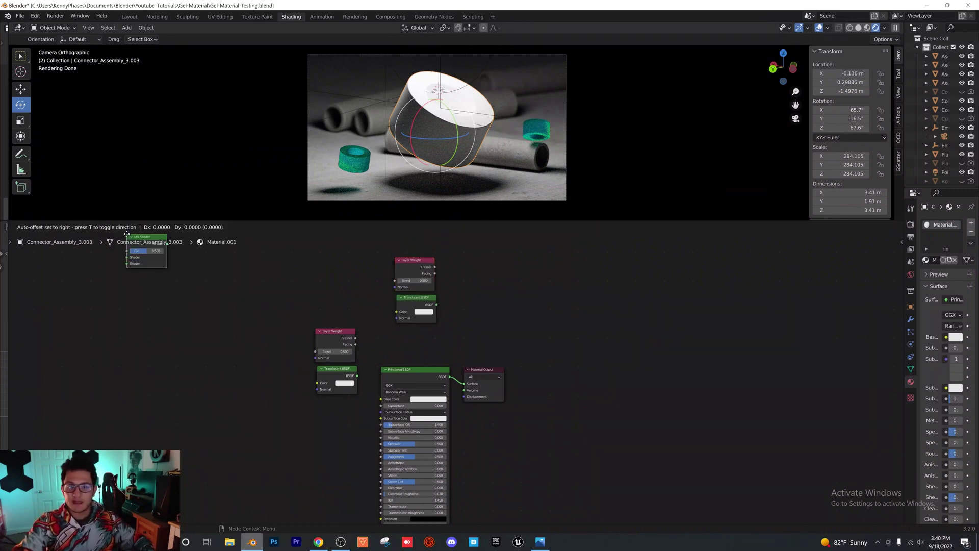
pyautogui.click(410, 345)
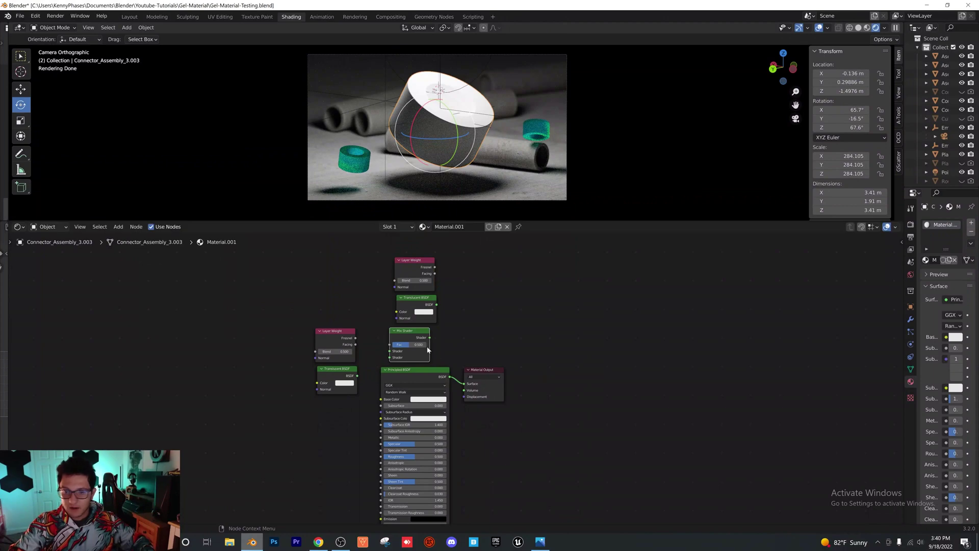
pyautogui.hotkey('shift', 'd')
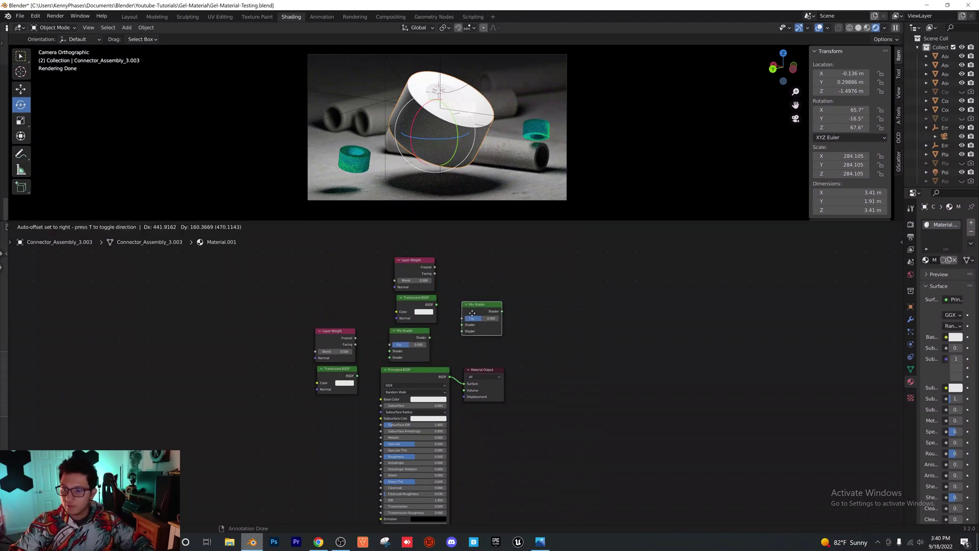
pyautogui.click(474, 317)
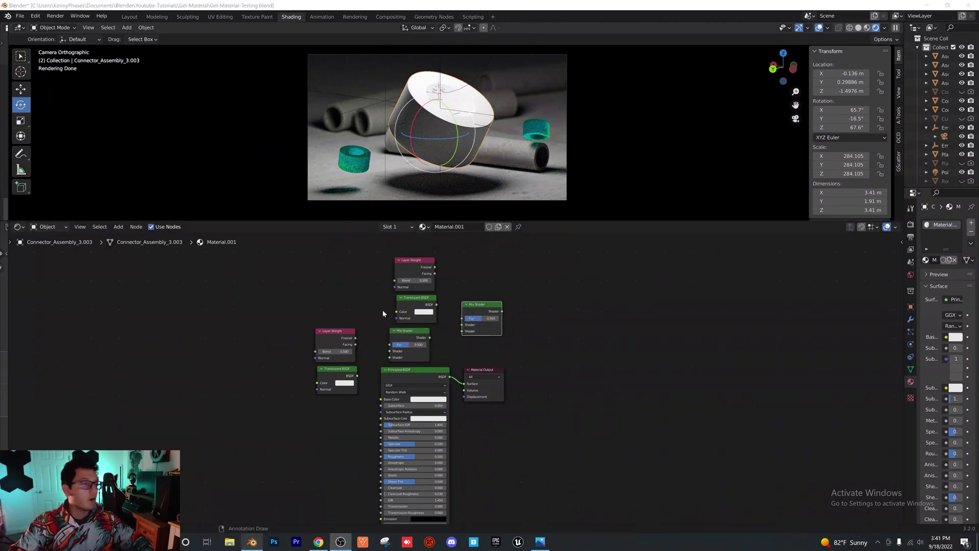
# Move the Material Output farther away, connect the duplicated Mix Shader to its Surface input, and place that Mix Shader before it
pyautogui.scroll(3, 528, 395)
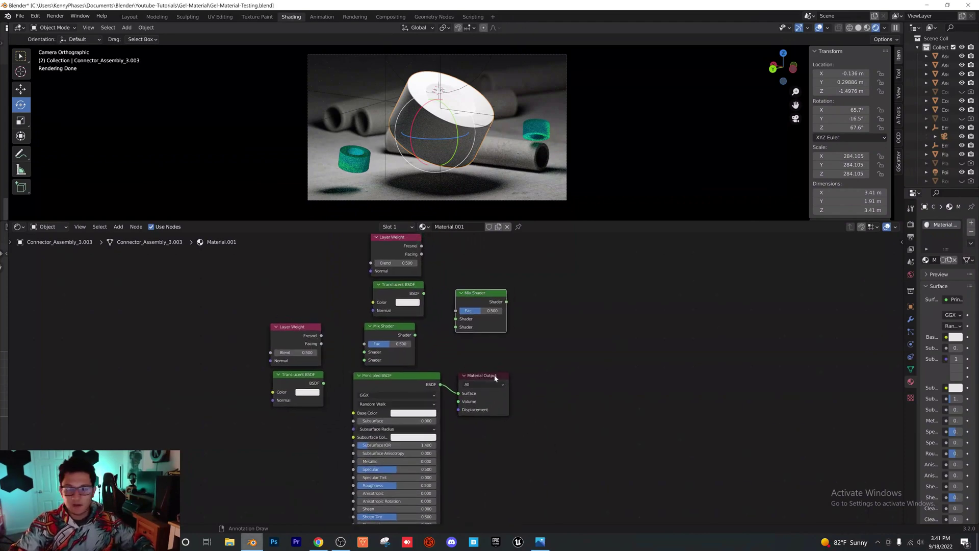
pyautogui.moveTo(494, 377); pyautogui.dragTo(603, 359)
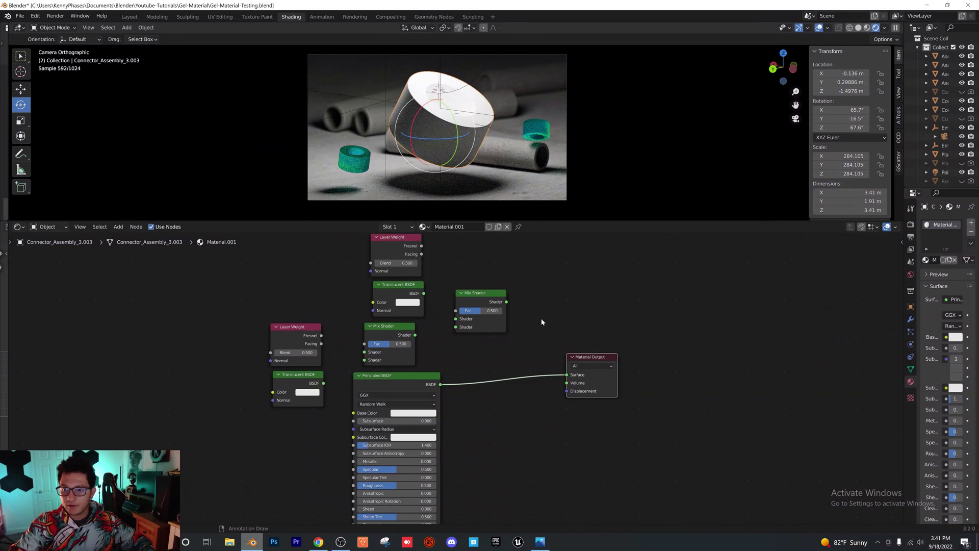
pyautogui.moveTo(507, 302); pyautogui.dragTo(570, 377)
pyautogui.moveTo(493, 290); pyautogui.dragTo(529, 328)
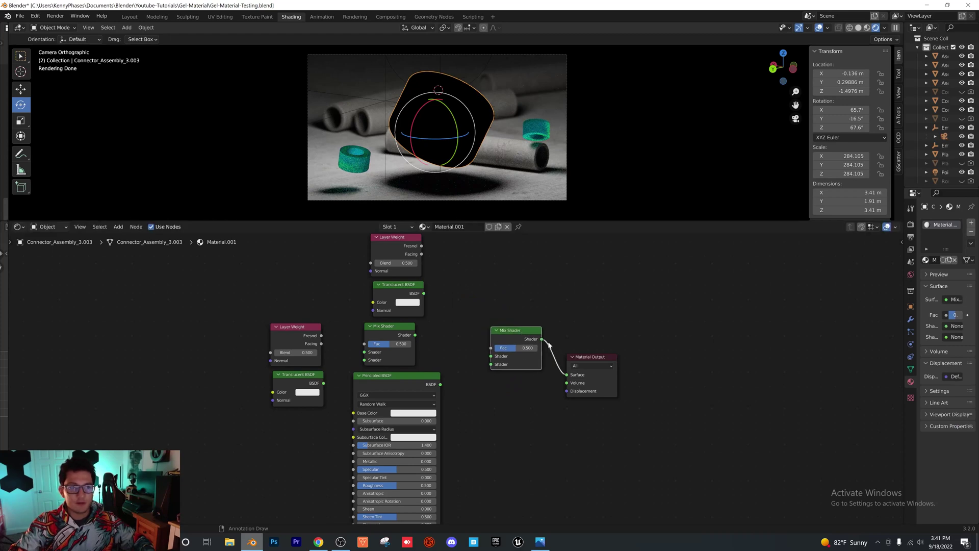
# Feed the final Mix Shader with the upper Layer Weight's Fresnel as Fac, then the upper Translucent BSDF and the first Mix Shader as shaders
pyautogui.moveTo(421, 246); pyautogui.dragTo(441, 262)
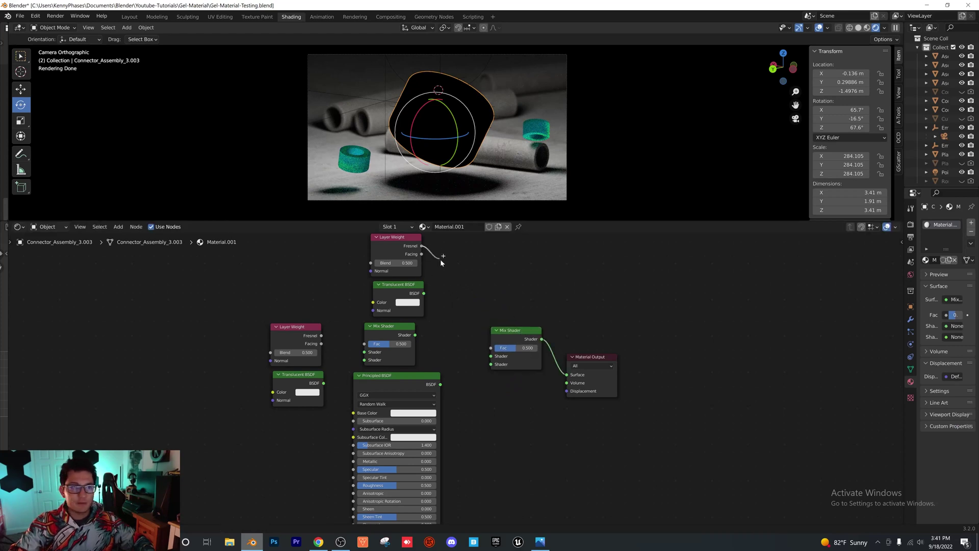
pyautogui.moveTo(468, 308); pyautogui.dragTo(491, 348)
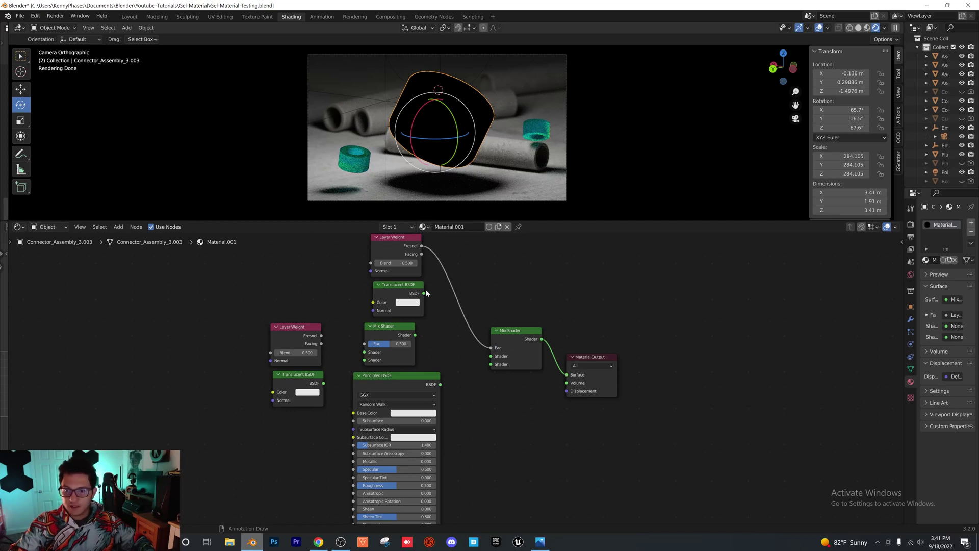
pyautogui.moveTo(424, 293); pyautogui.dragTo(434, 294)
pyautogui.moveTo(458, 331); pyautogui.dragTo(490, 356)
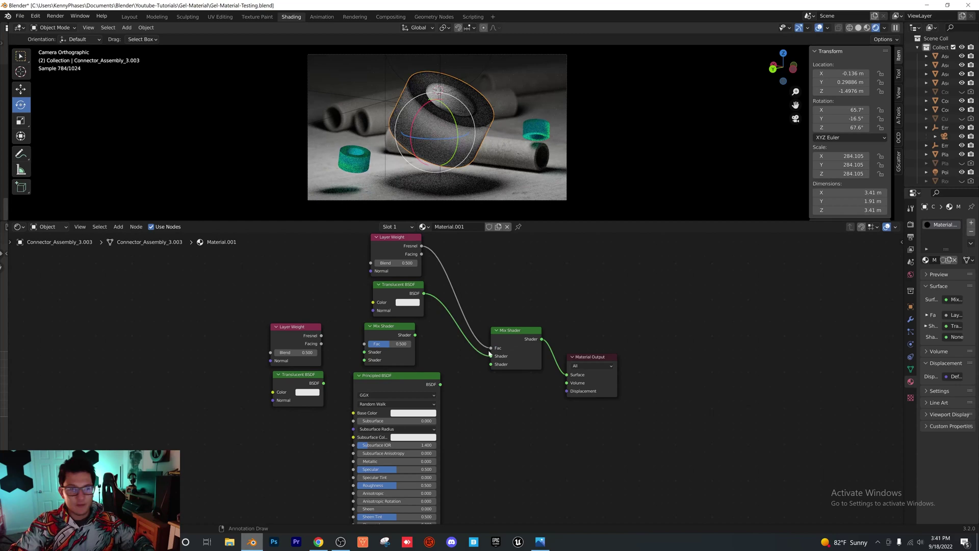
pyautogui.moveTo(415, 335); pyautogui.dragTo(421, 336)
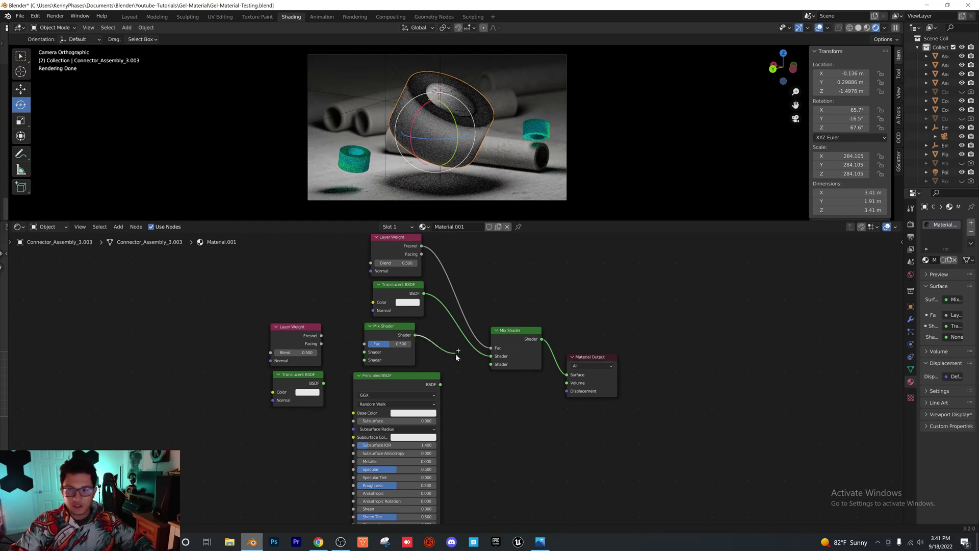
pyautogui.moveTo(494, 372); pyautogui.dragTo(491, 368)
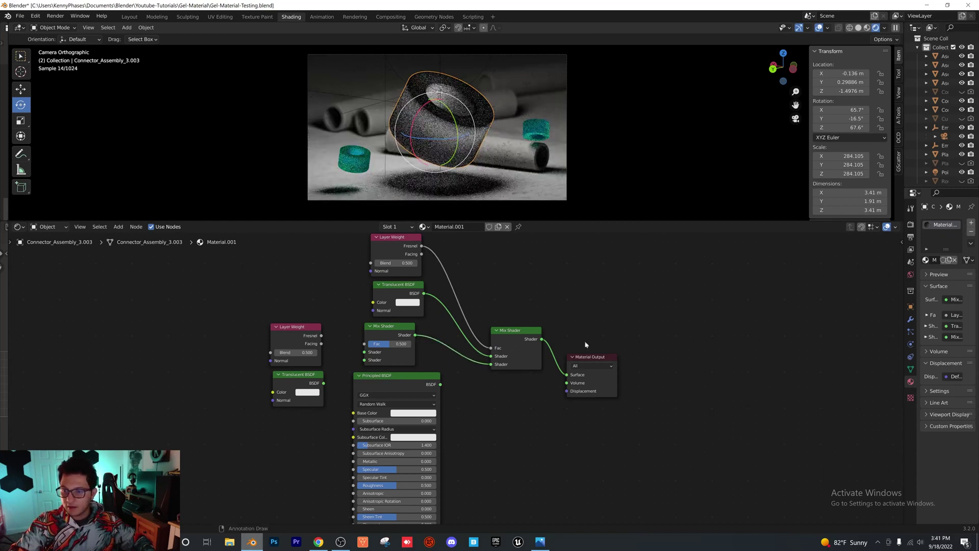
# Move the linked nodes and the Principled BSDF away from the unconnected Layer Weight and Translucent BSDF pair
pyautogui.scroll(-1, 490, 366)
pyautogui.moveTo(367, 264); pyautogui.dragTo(592, 390)
pyautogui.moveTo(492, 356); pyautogui.dragTo(536, 352)
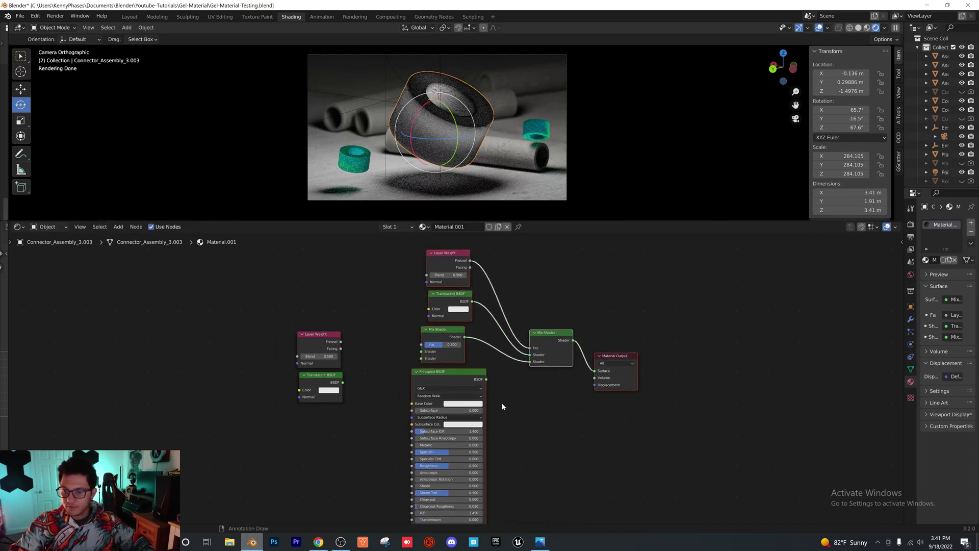
# Connect the lower Layer Weight's Fresnel, the lower Translucent BSDF and the Principled BSDF to the first Mix Shader's Fac and two shader inputs
pyautogui.moveTo(448, 375); pyautogui.dragTo(418, 357)
pyautogui.scroll(1, 471, 375)
pyautogui.moveTo(334, 383); pyautogui.dragTo(418, 350)
pyautogui.moveTo(403, 390); pyautogui.dragTo(388, 403)
pyautogui.moveTo(308, 380); pyautogui.dragTo(282, 381)
pyautogui.moveTo(326, 346); pyautogui.dragTo(312, 346)
pyautogui.click(323, 343)
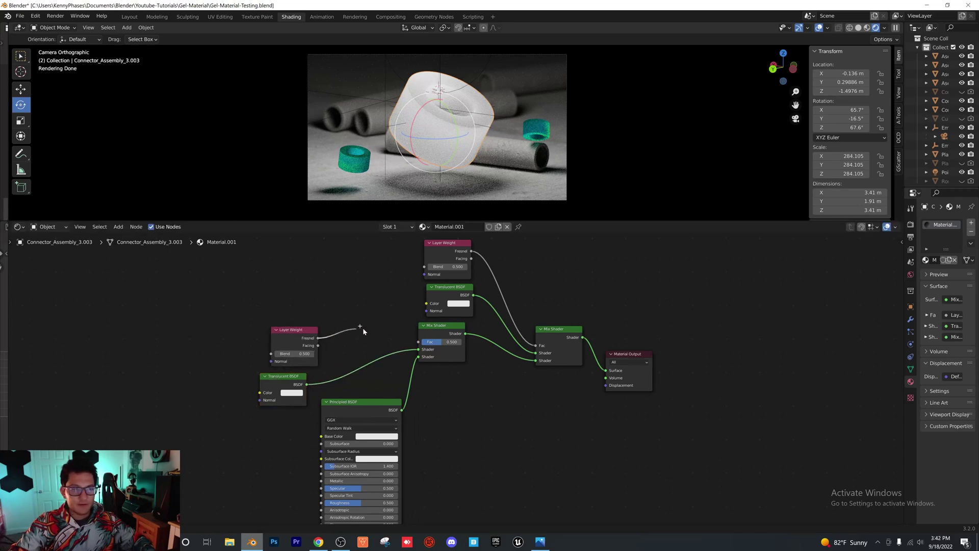
pyautogui.moveTo(362, 328); pyautogui.dragTo(418, 342)
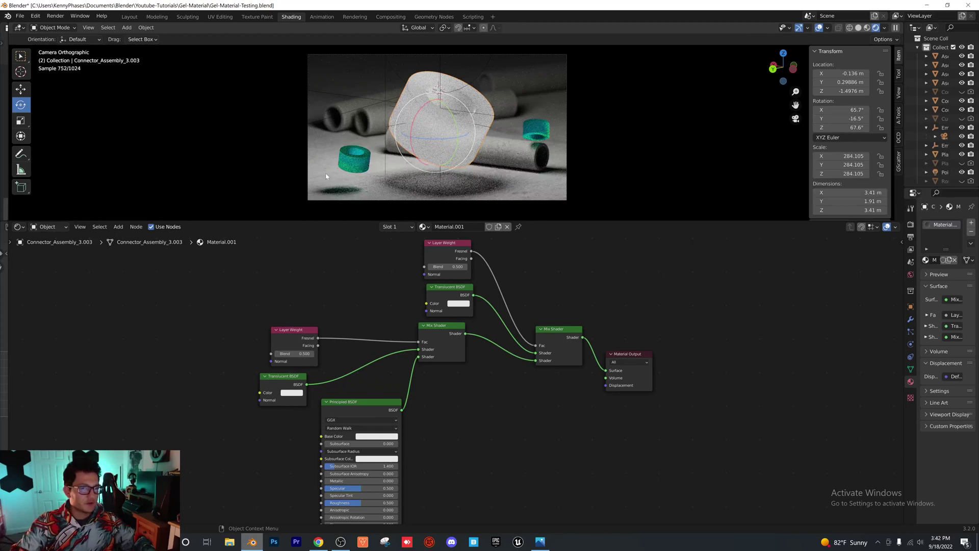
# Set the Principled BSDF's Transmission to 1.000
pyautogui.scroll(-2, 458, 436)
pyautogui.moveTo(460, 449); pyautogui.dragTo(471, 381, button='middle')
pyautogui.moveTo(467, 441); pyautogui.dragTo(480, 395, button='middle')
pyautogui.scroll(2, 455, 430)
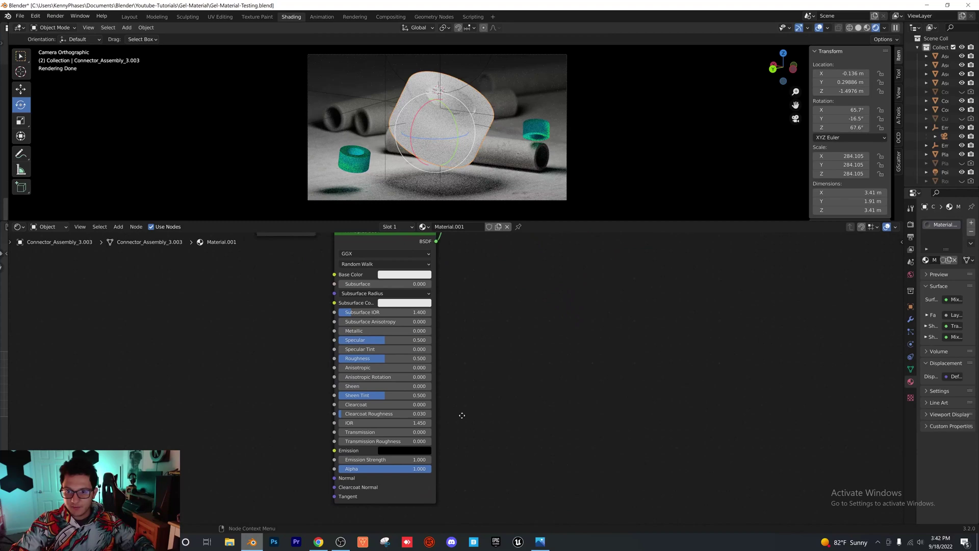
pyautogui.moveTo(365, 434); pyautogui.dragTo(440, 436)
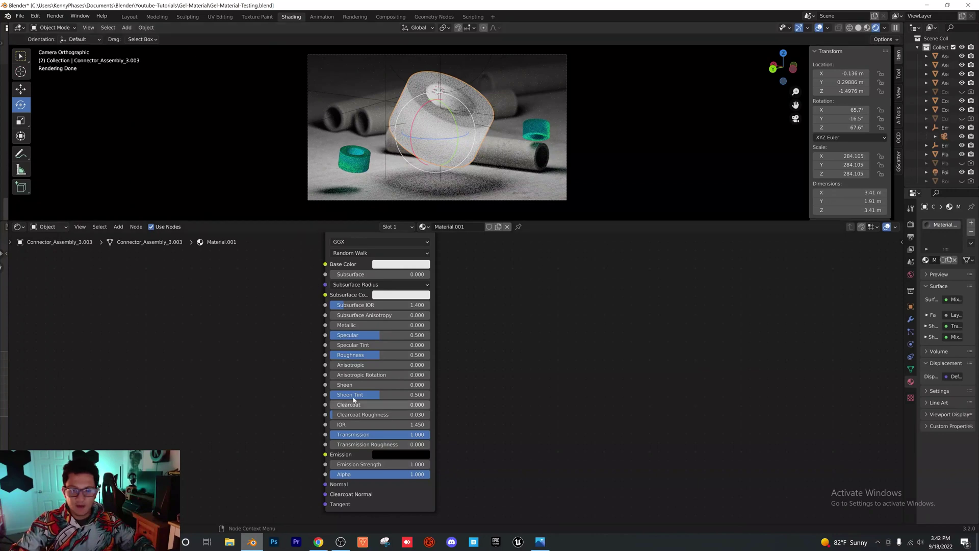
# Set the Principled BSDF's IOR to 1.100
pyautogui.click(380, 425)
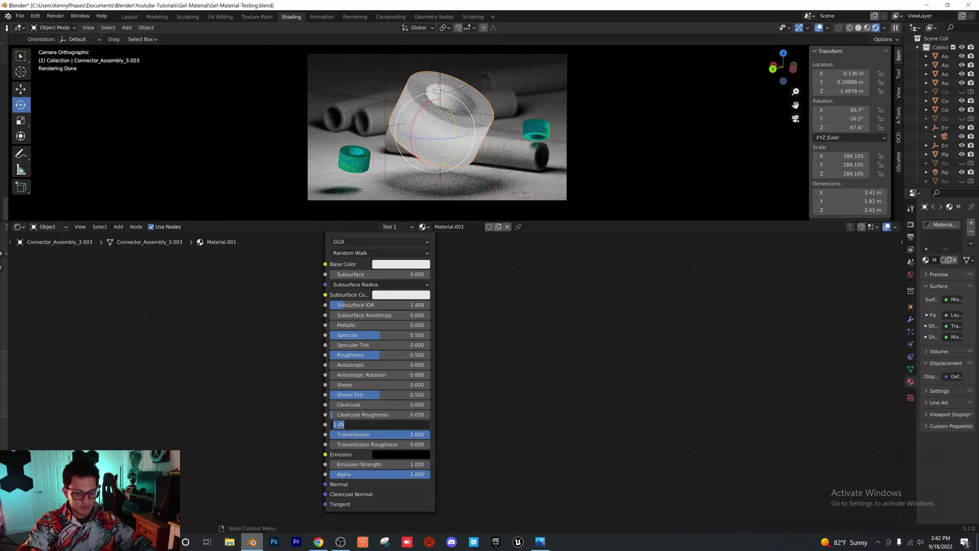
pyautogui.write('1.3')
pyautogui.press('Return')
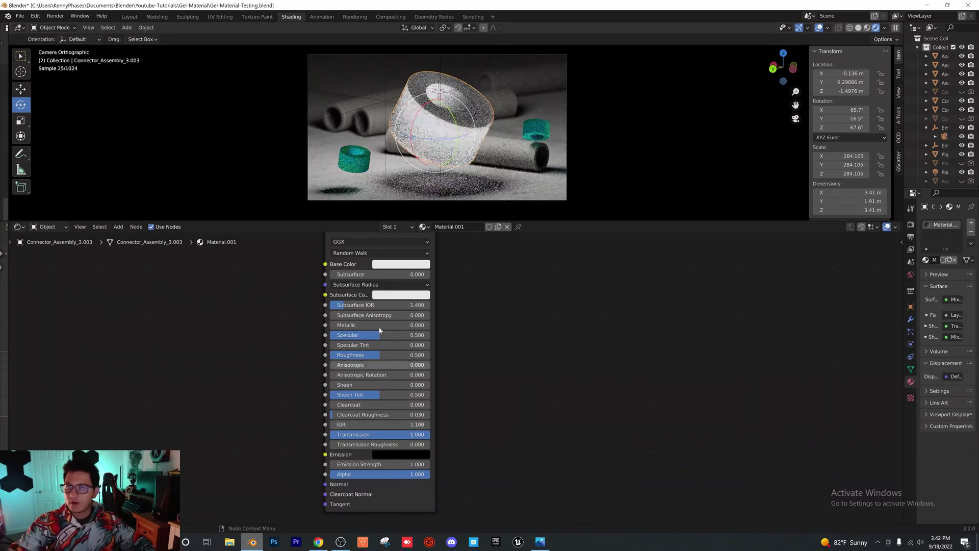
# Align the lower Layer Weight node above its Translucent BSDF and set its Blend to 0.300
pyautogui.moveTo(454, 339); pyautogui.dragTo(481, 411, button='middle')
pyautogui.scroll(1, 481, 411)
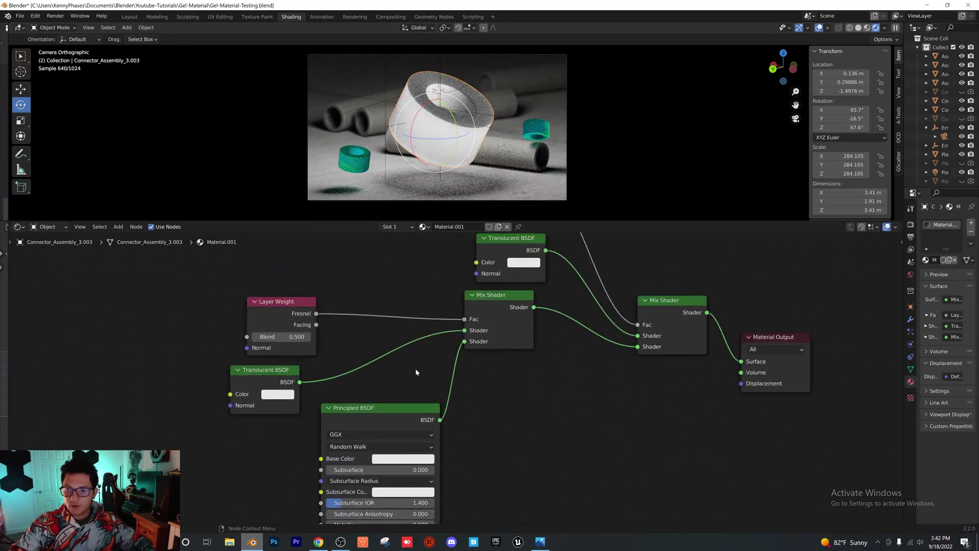
pyautogui.moveTo(402, 363); pyautogui.dragTo(441, 411, button='middle')
pyautogui.moveTo(324, 351); pyautogui.dragTo(307, 344)
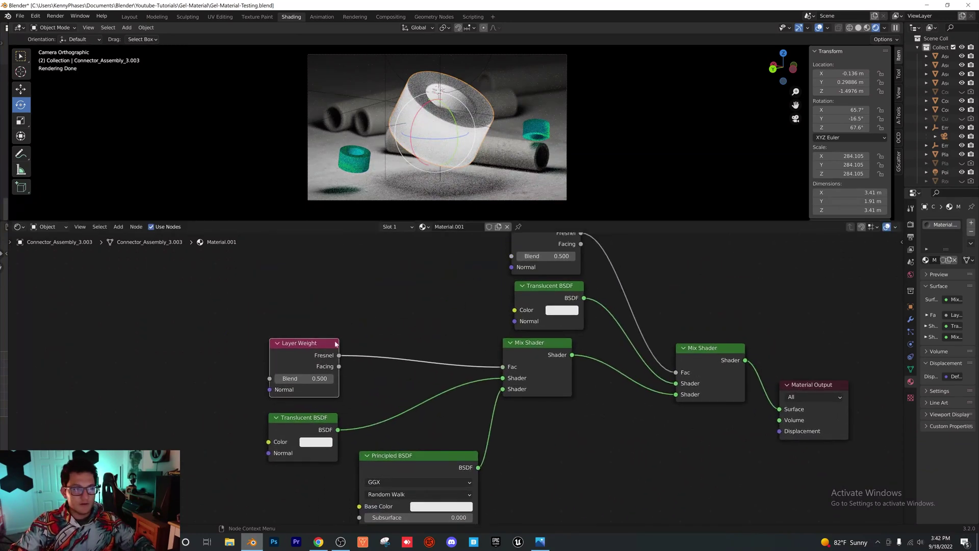
pyautogui.click(304, 379)
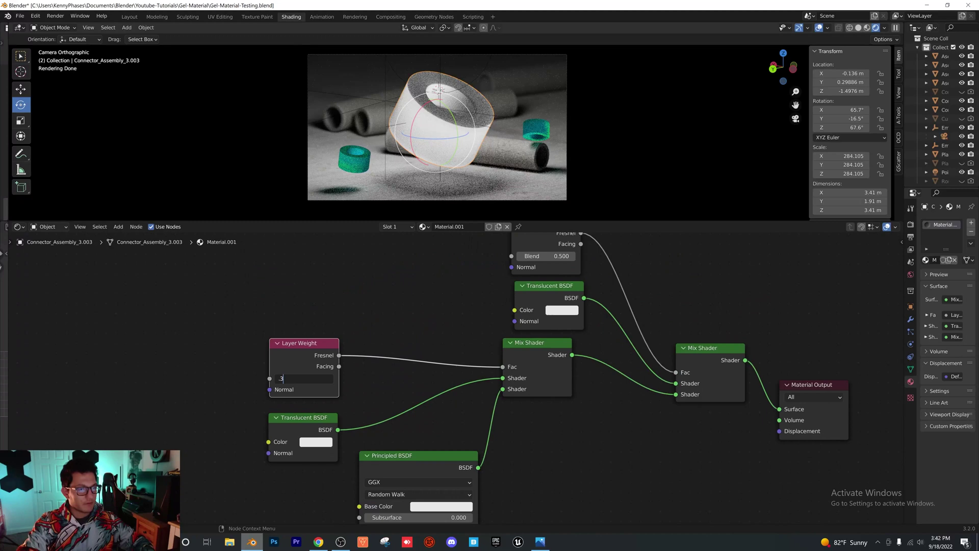
pyautogui.press('Return')
# Set the upper Layer Weight's Blend to 0.800
pyautogui.moveTo(550, 258); pyautogui.dragTo(485, 296, button='middle')
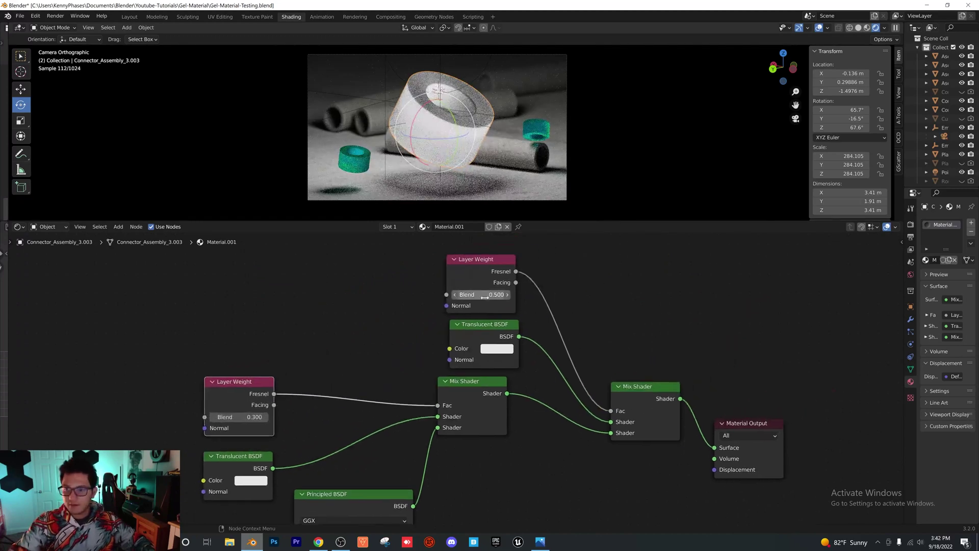
pyautogui.click(485, 295)
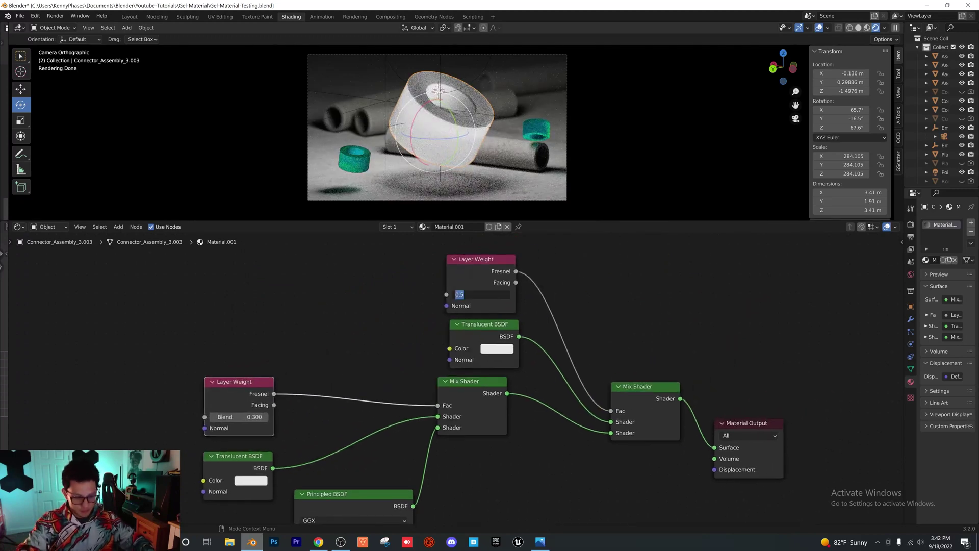
pyautogui.write('.8')
pyautogui.press('Return')
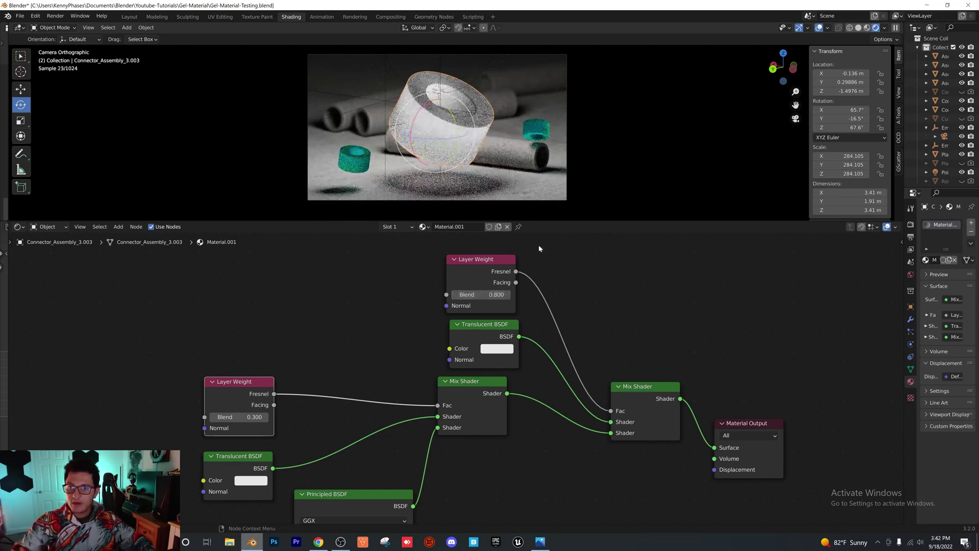
# Change the Principled BSDF's Base Color to a saturated bright green
pyautogui.scroll(-2, 493, 435)
pyautogui.moveTo(493, 435); pyautogui.dragTo(473, 418, button='middle')
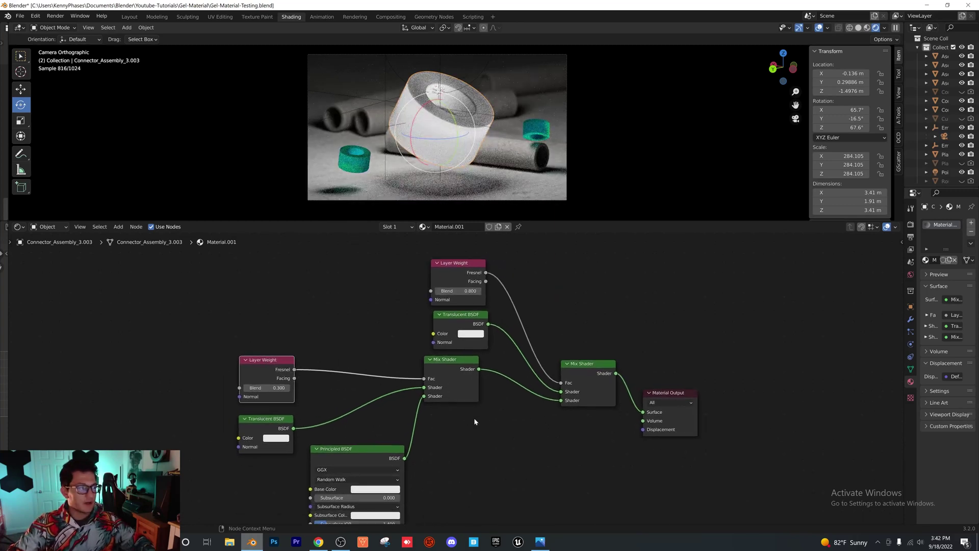
pyautogui.moveTo(457, 465); pyautogui.dragTo(449, 434, button='middle')
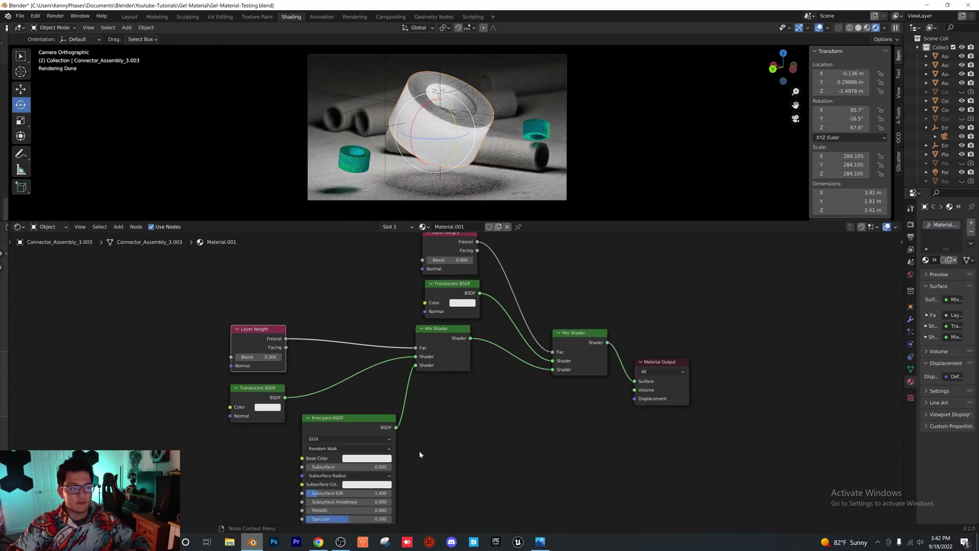
pyautogui.click(366, 459)
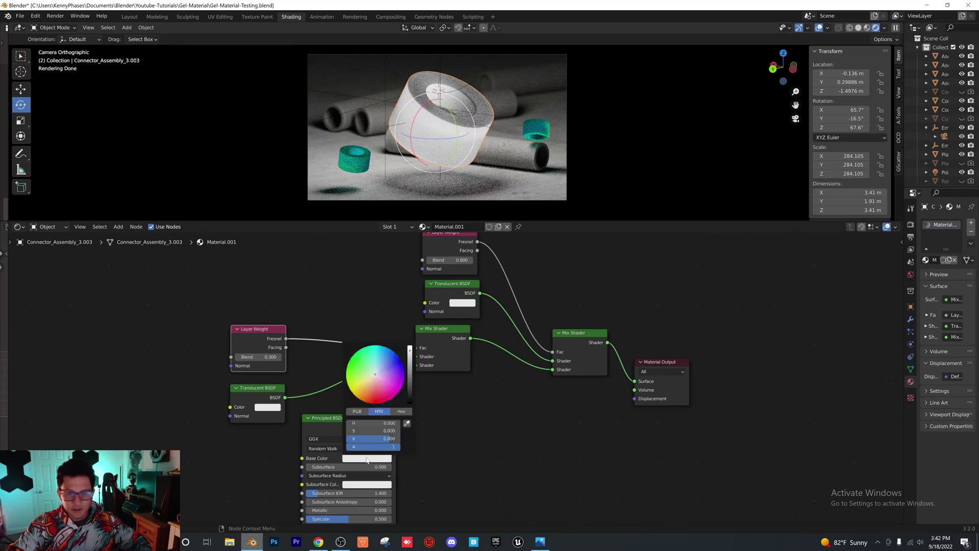
pyautogui.moveTo(375, 375); pyautogui.dragTo(348, 364)
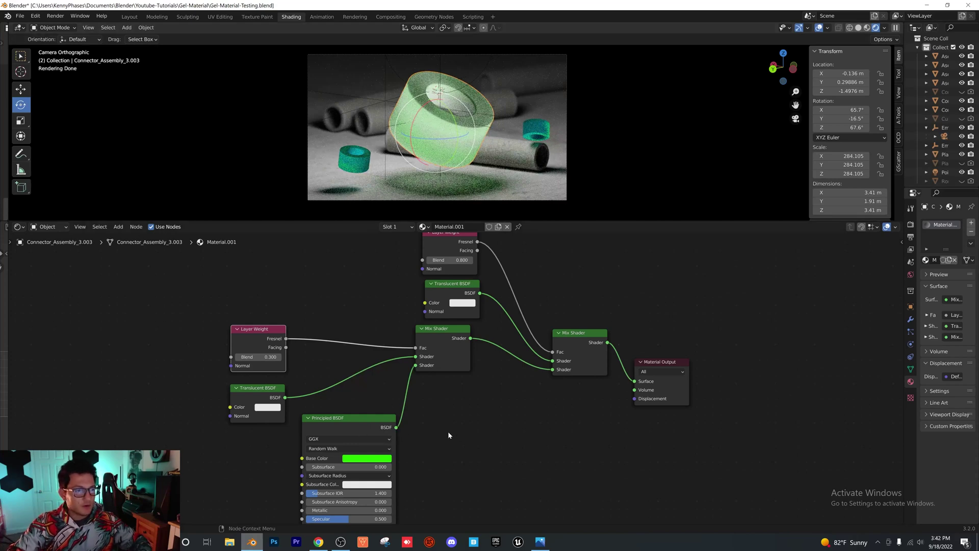
# Change the lower Translucent BSDF's Color to a medium blue
pyautogui.click(275, 408)
pyautogui.click(279, 408)
pyautogui.click(269, 408)
pyautogui.moveTo(288, 321); pyautogui.dragTo(299, 312)
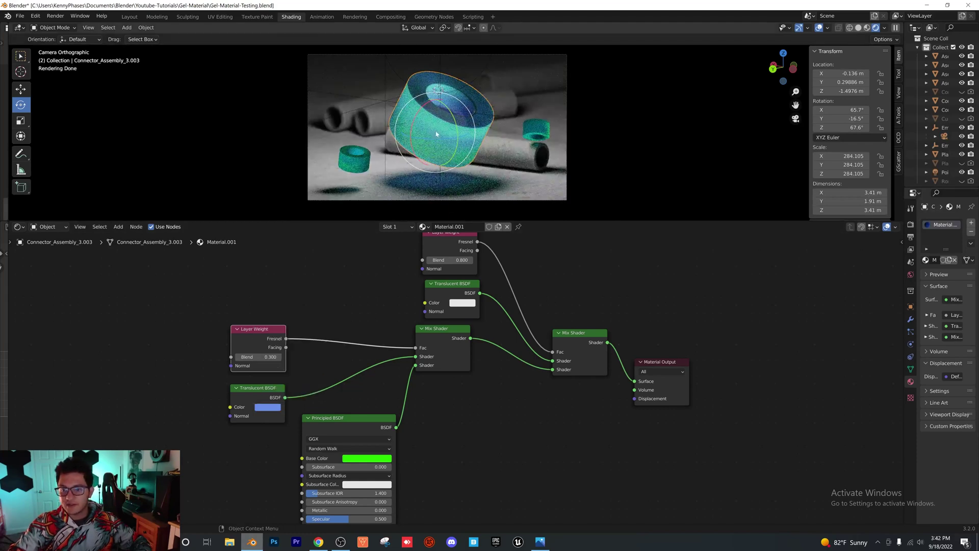
# Change the upper Translucent BSDF's Color to a light cyan
pyautogui.moveTo(378, 338); pyautogui.dragTo(340, 360, button='middle')
pyautogui.scroll(3, 455, 304)
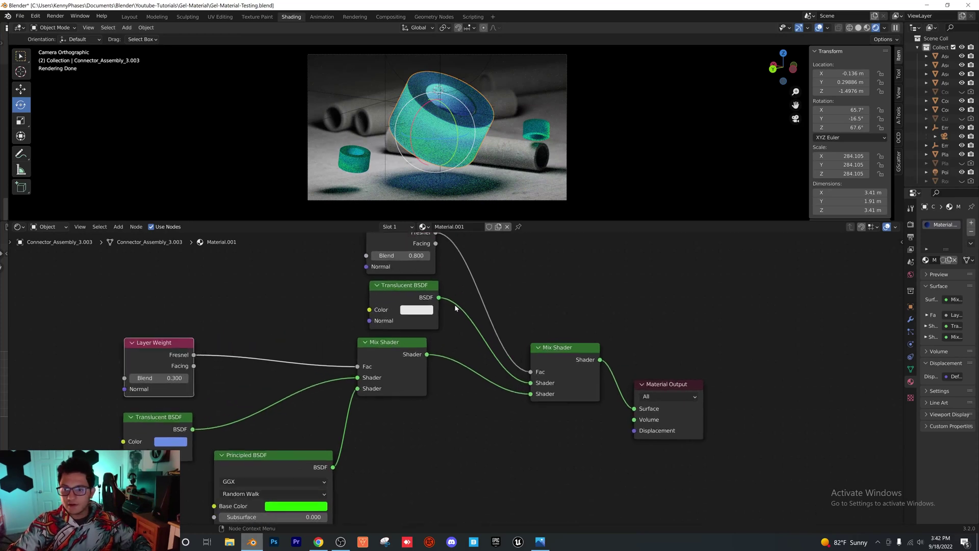
pyautogui.moveTo(462, 299); pyautogui.dragTo(459, 340, button='middle')
pyautogui.click(413, 353)
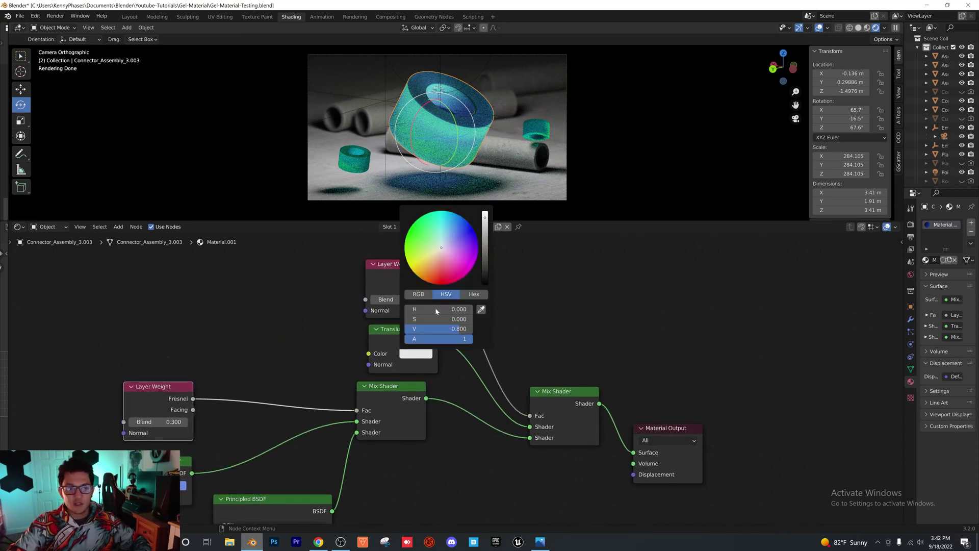
pyautogui.click(445, 230)
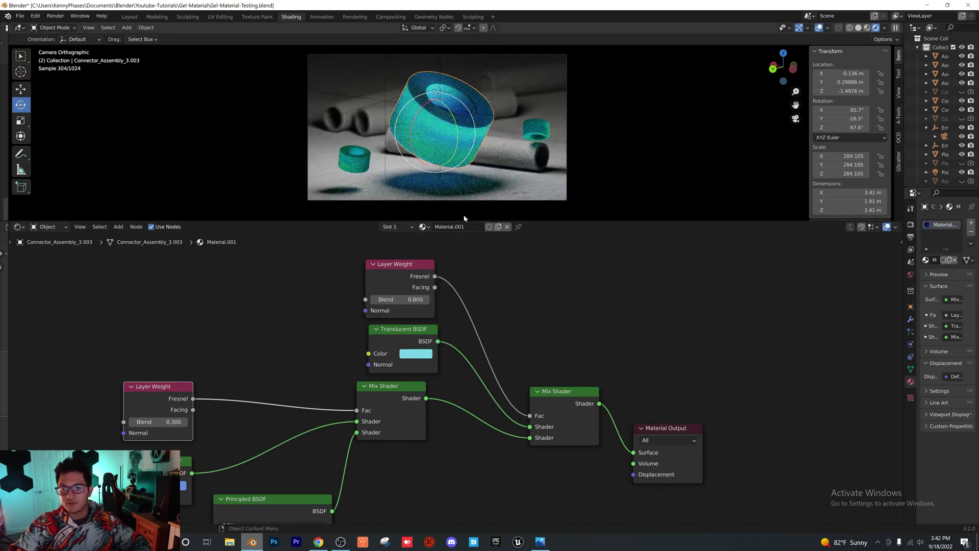
# Reposition the Principled BSDF node, kept expanded, below the first Mix Shader and beside the lower Translucent BSDF
pyautogui.scroll(-1, 496, 369)
pyautogui.moveTo(443, 418); pyautogui.dragTo(470, 370, button='middle')
pyautogui.scroll(-4, 466, 376)
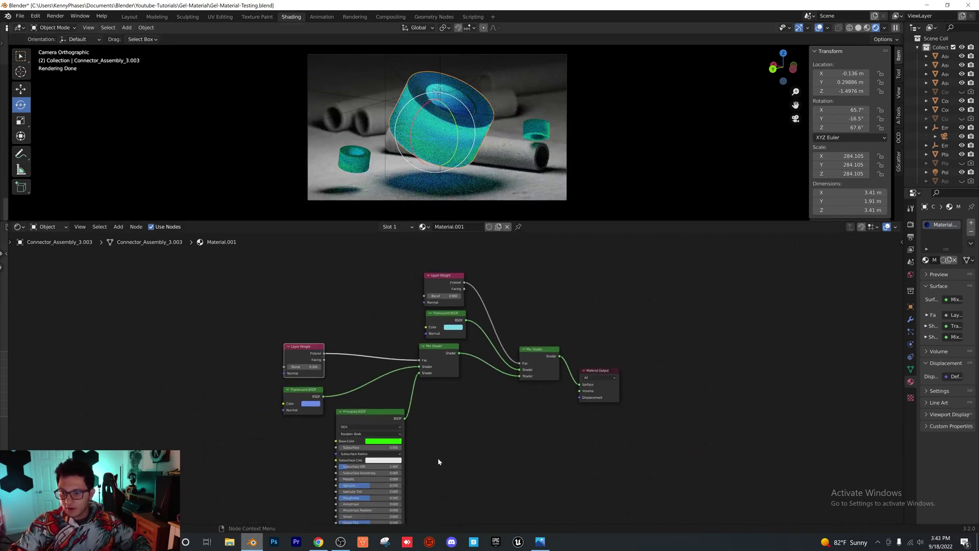
pyautogui.moveTo(438, 458); pyautogui.dragTo(439, 428, button='middle')
pyautogui.moveTo(389, 383); pyautogui.dragTo(407, 369)
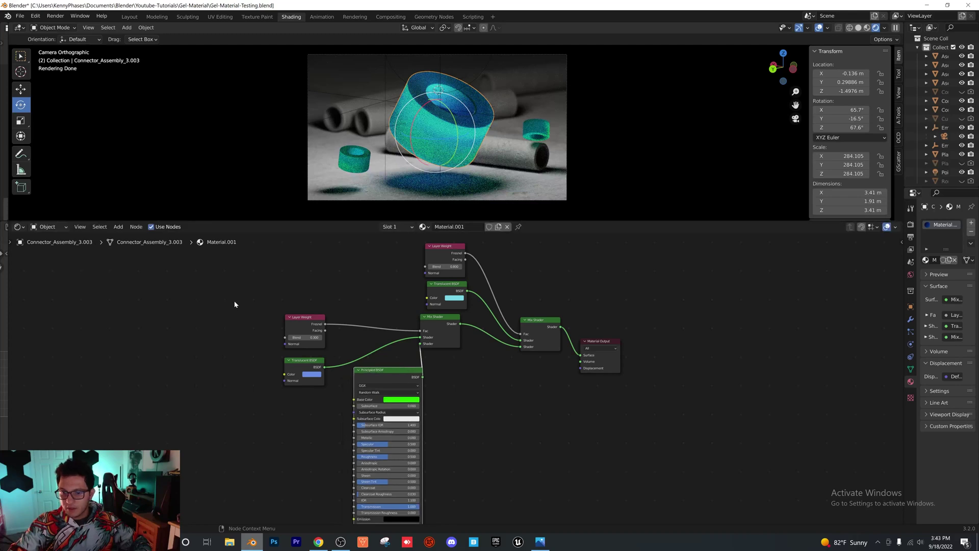
pyautogui.click(359, 370)
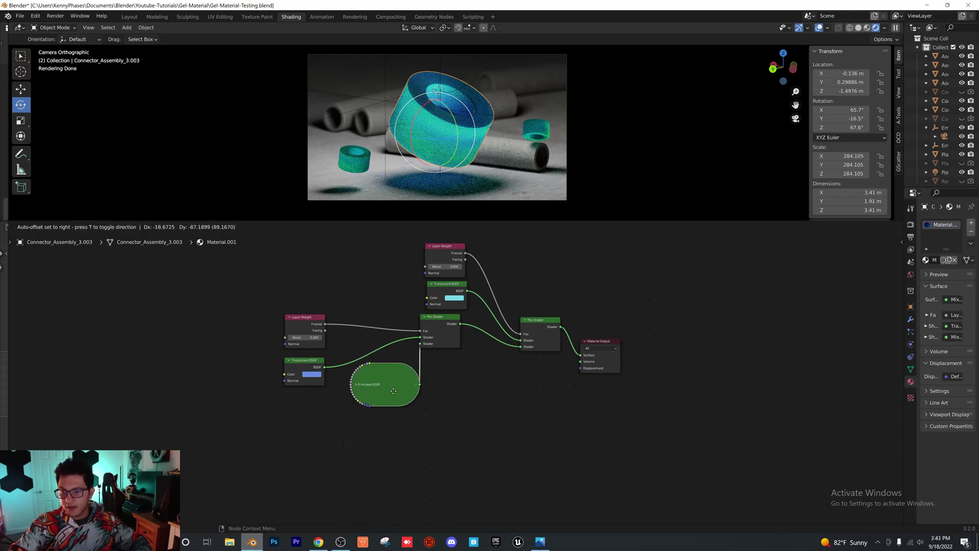
pyautogui.moveTo(394, 391); pyautogui.dragTo(409, 391)
pyautogui.click(372, 386)
pyautogui.moveTo(472, 408); pyautogui.dragTo(505, 398, button='middle')
pyautogui.scroll(-1, 436, 382)
pyautogui.moveTo(452, 377); pyautogui.dragTo(425, 375)
pyautogui.scroll(-2, 501, 376)
pyautogui.moveTo(503, 387); pyautogui.dragTo(457, 367, button='middle')
pyautogui.scroll(1, 476, 375)
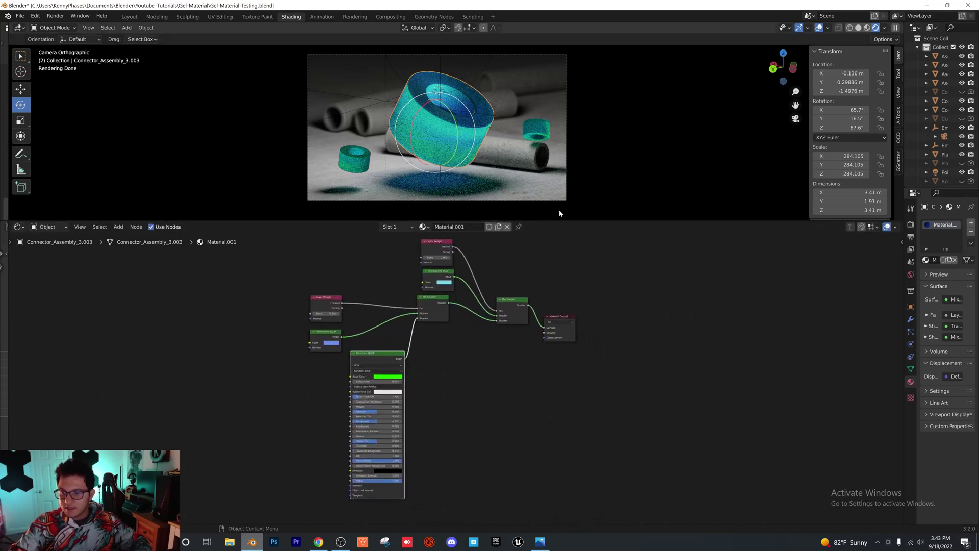
# Enlarge the node editor and frame the complete gel node tree to examine its connections and settings
pyautogui.moveTo(561, 220); pyautogui.dragTo(494, 103)
pyautogui.scroll(3, 460, 302)
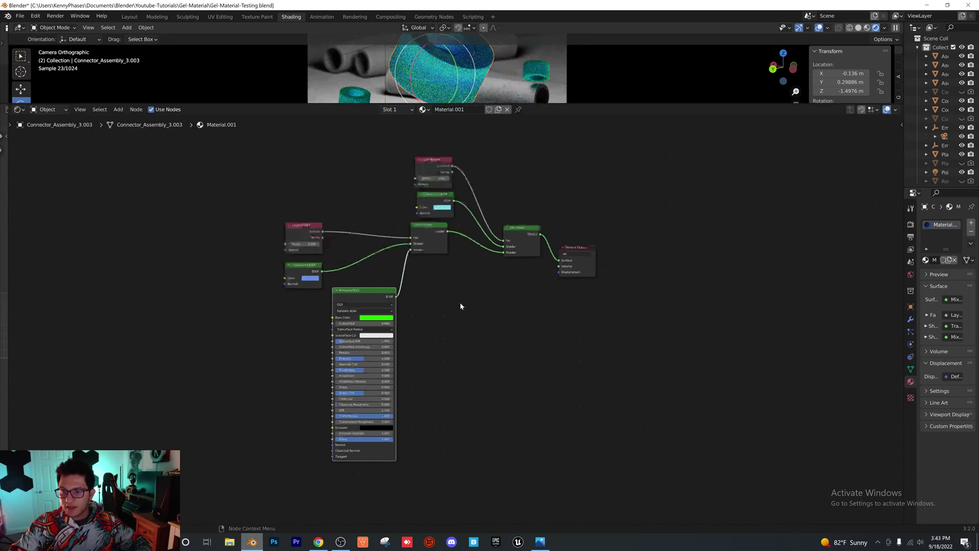
pyautogui.moveTo(460, 305); pyautogui.dragTo(476, 317, button='middle')
pyautogui.scroll(1, 476, 317)
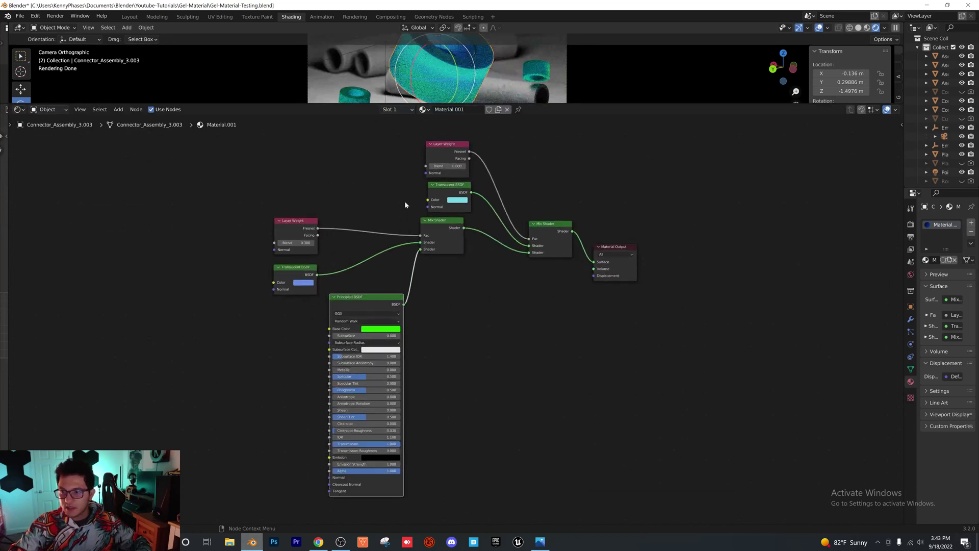
pyautogui.moveTo(569, 104); pyautogui.dragTo(569, 115)
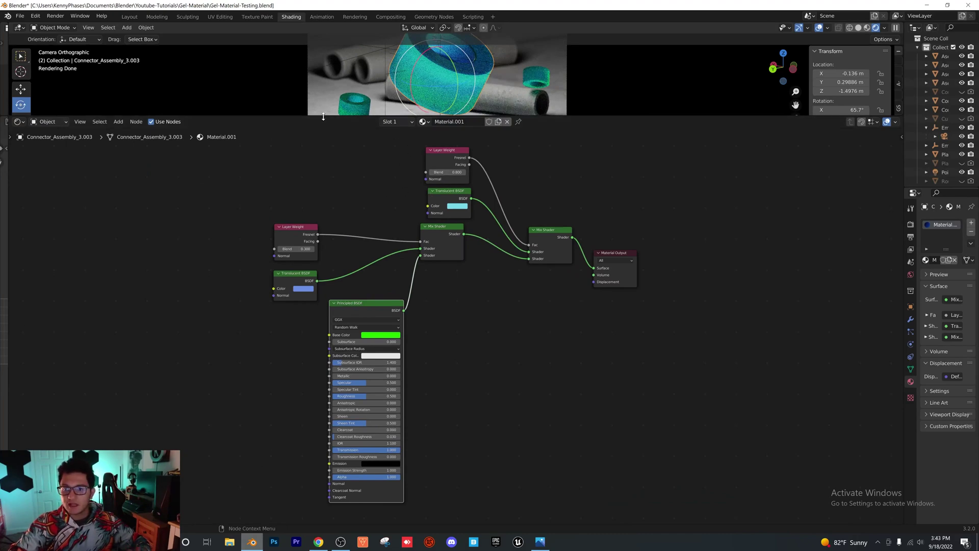
# Enlarge the 3D viewport and zoom in to examine the rendered gel material on the large connector
pyautogui.moveTo(414, 116); pyautogui.dragTo(414, 269)
pyautogui.scroll(1, 457, 185)
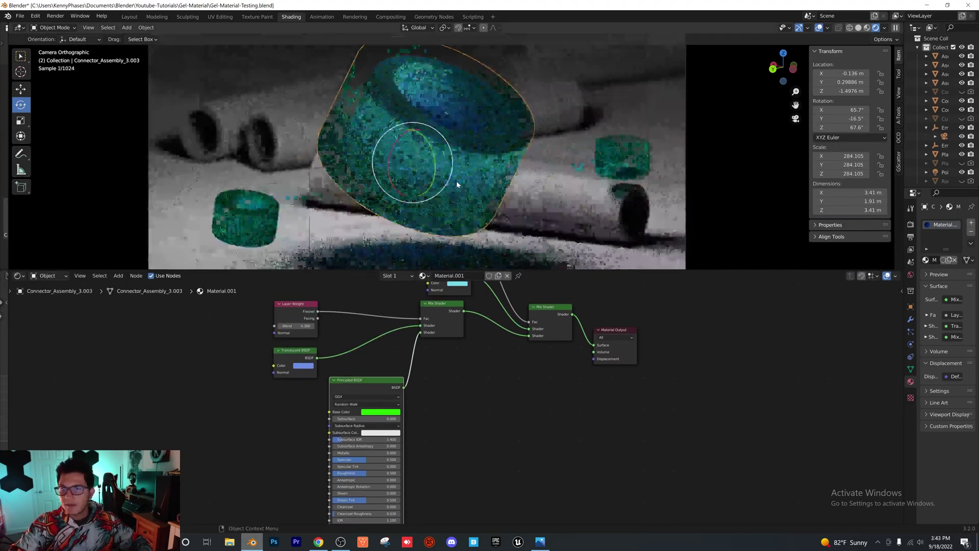
pyautogui.moveTo(633, 270); pyautogui.dragTo(633, 376)
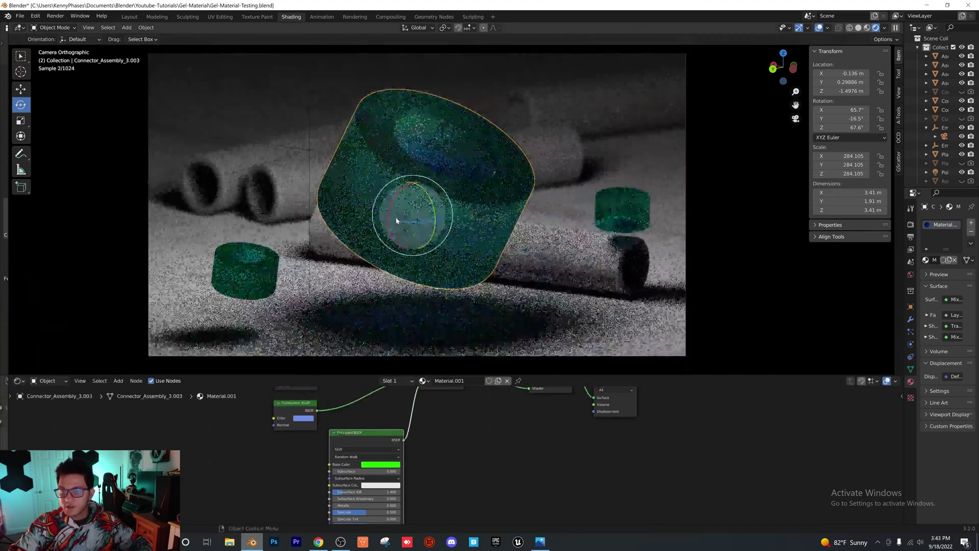
pyautogui.scroll(1, 396, 219)
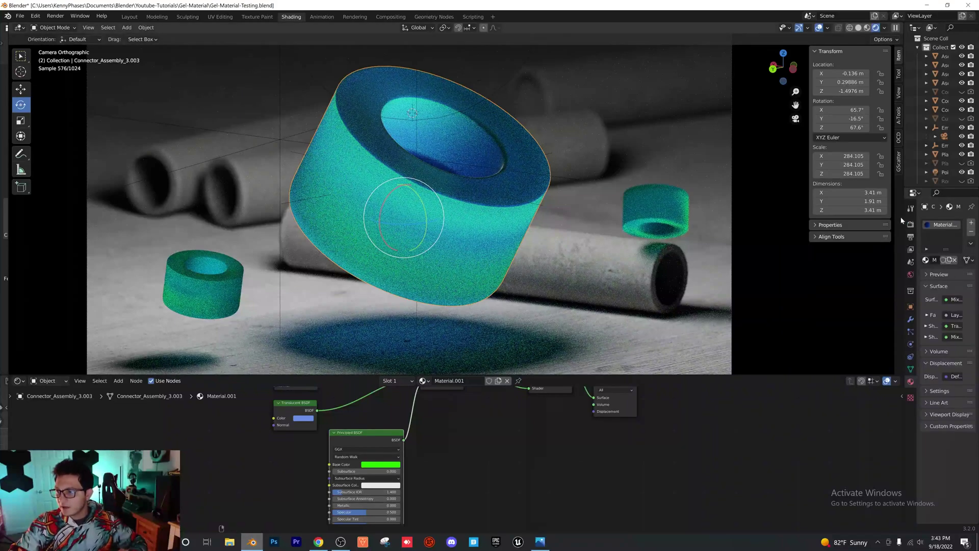
# Widen the Properties editor and examine the Cycles Light Paths settings, including Max Bounces, Clamping and Caustics, in the render properties
pyautogui.moveTo(903, 221); pyautogui.dragTo(744, 243)
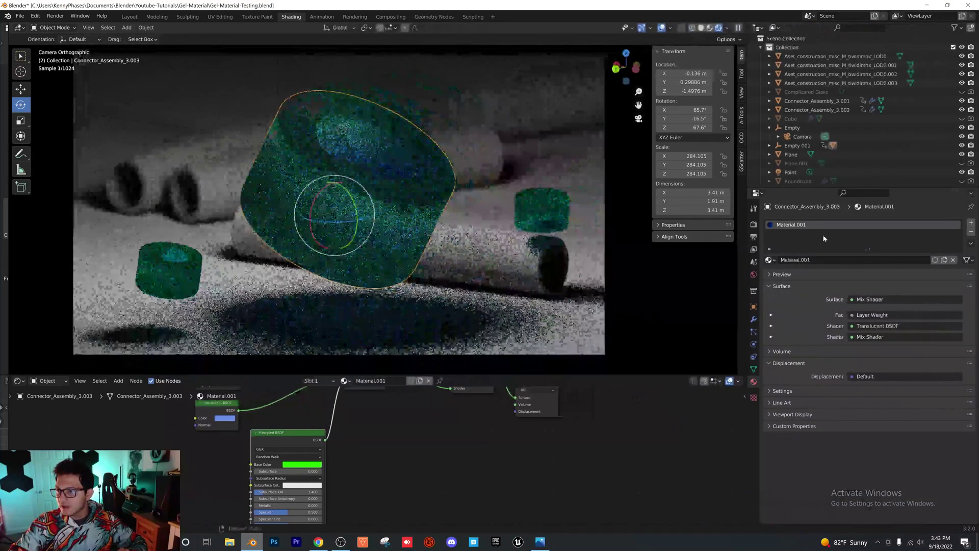
pyautogui.click(754, 223)
pyautogui.click(788, 407)
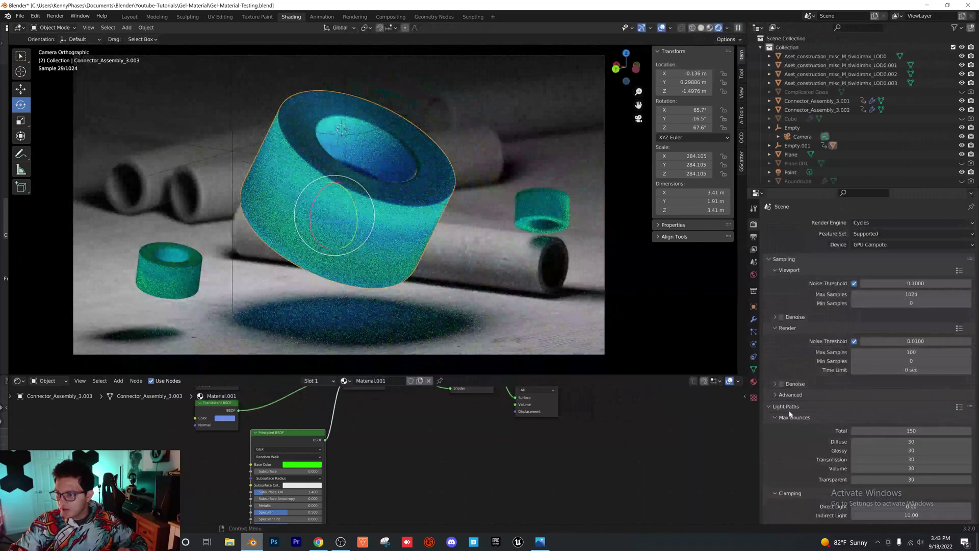
pyautogui.scroll(-5, 844, 337)
pyautogui.scroll(-2, 838, 368)
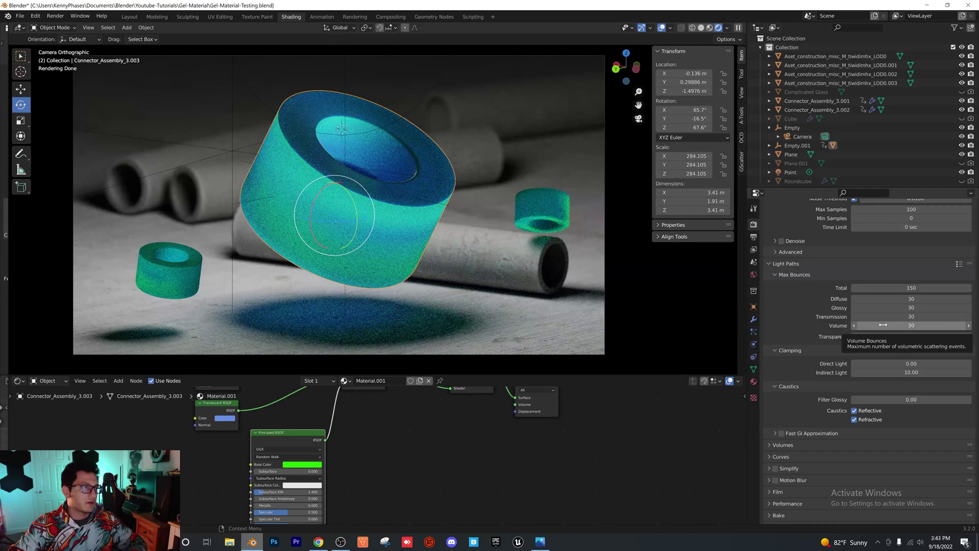
pyautogui.scroll(6, 833, 332)
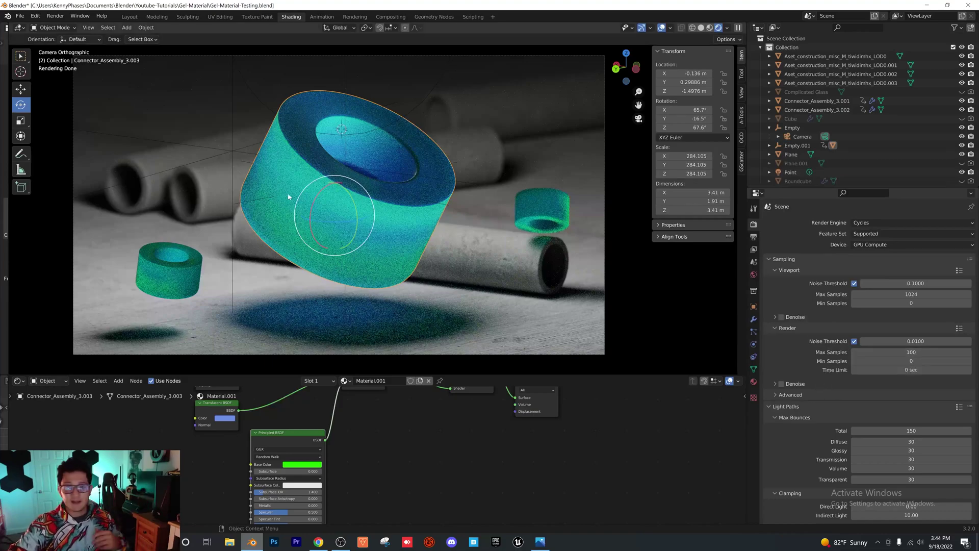
# Rotate the large connector freely to about X 47°, Y 30° and Z -149° to expose its other side
pyautogui.scroll(2, 295, 204)
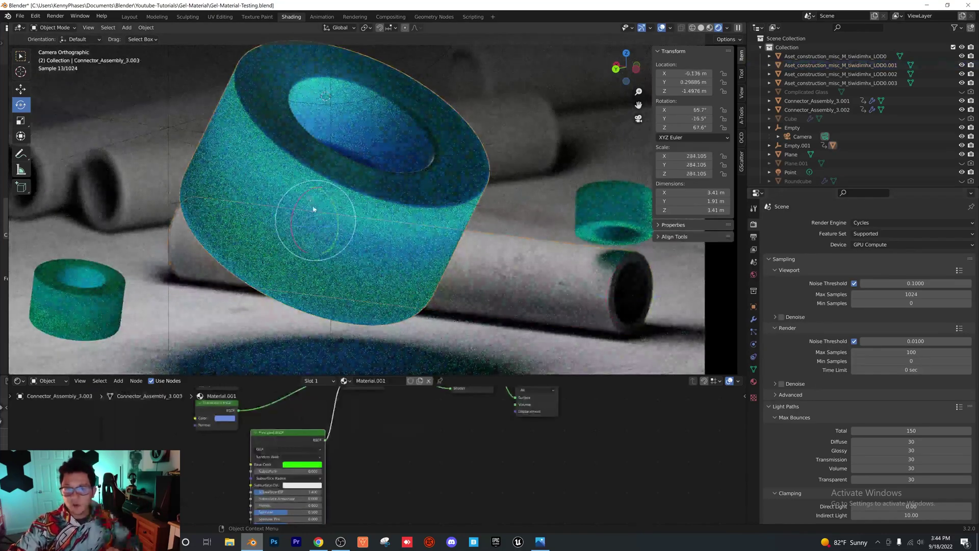
pyautogui.moveTo(313, 209); pyautogui.dragTo(332, 189)
pyautogui.moveTo(290, 232); pyautogui.dragTo(260, 262)
pyautogui.moveTo(307, 169); pyautogui.dragTo(297, 133)
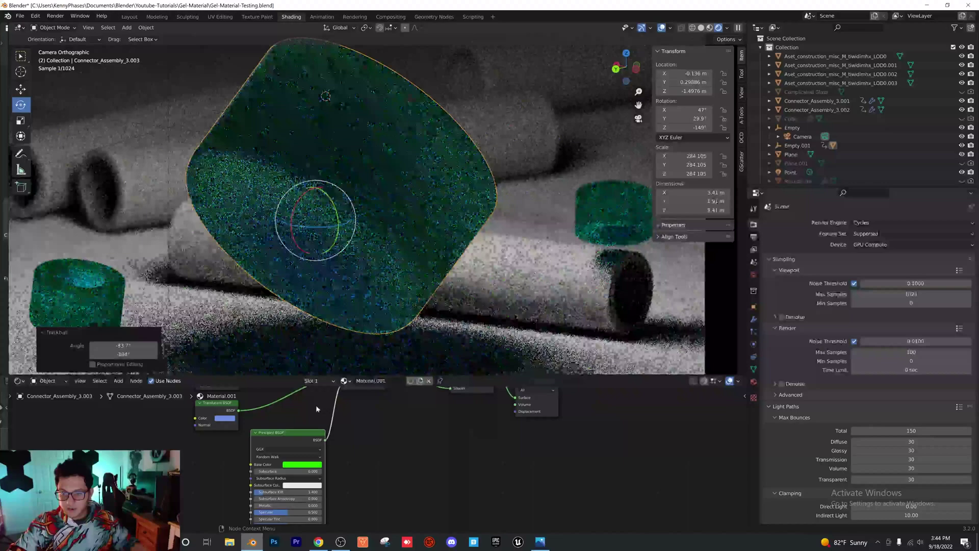
# Change the Principled BSDF's Base Color to magenta and view the whole connector in the render
pyautogui.click(307, 467)
pyautogui.moveTo(294, 395); pyautogui.dragTo(288, 412)
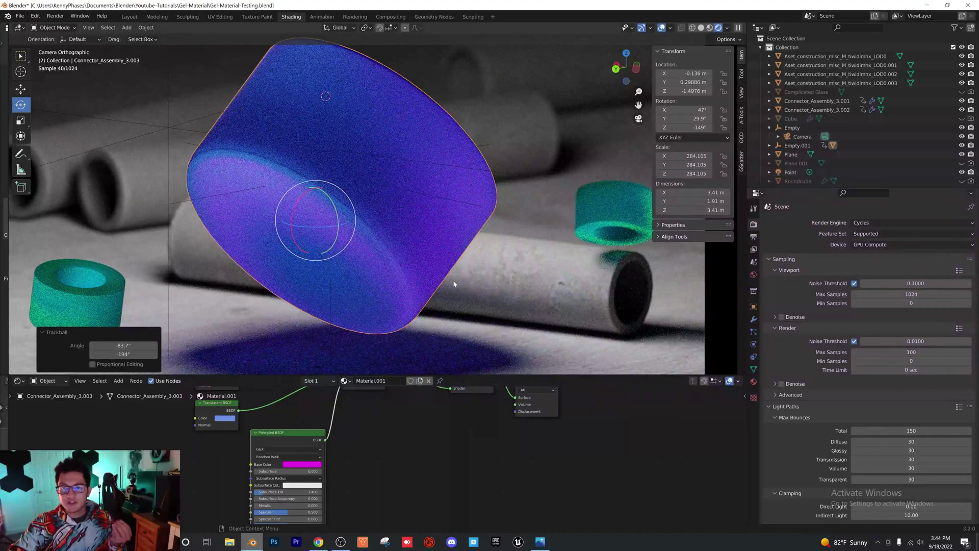
pyautogui.scroll(-2, 454, 284)
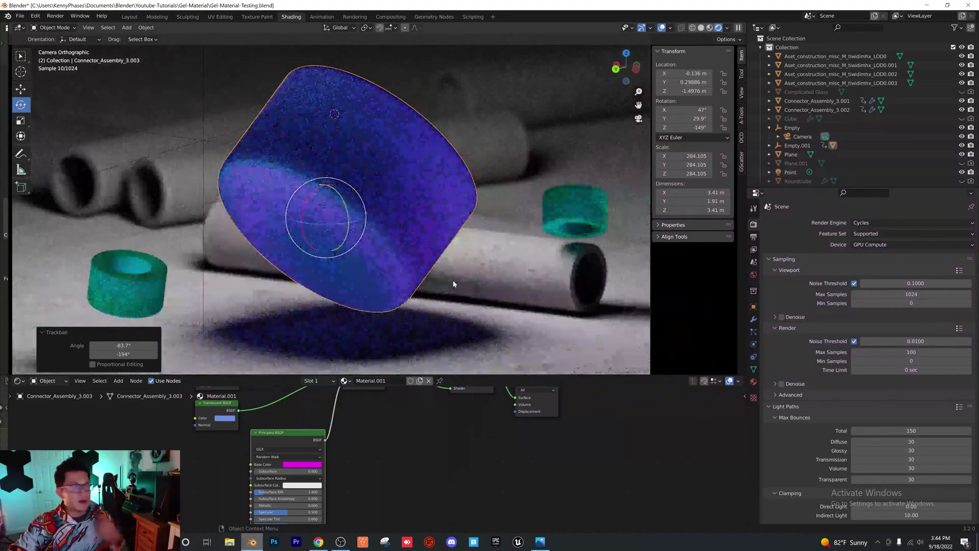